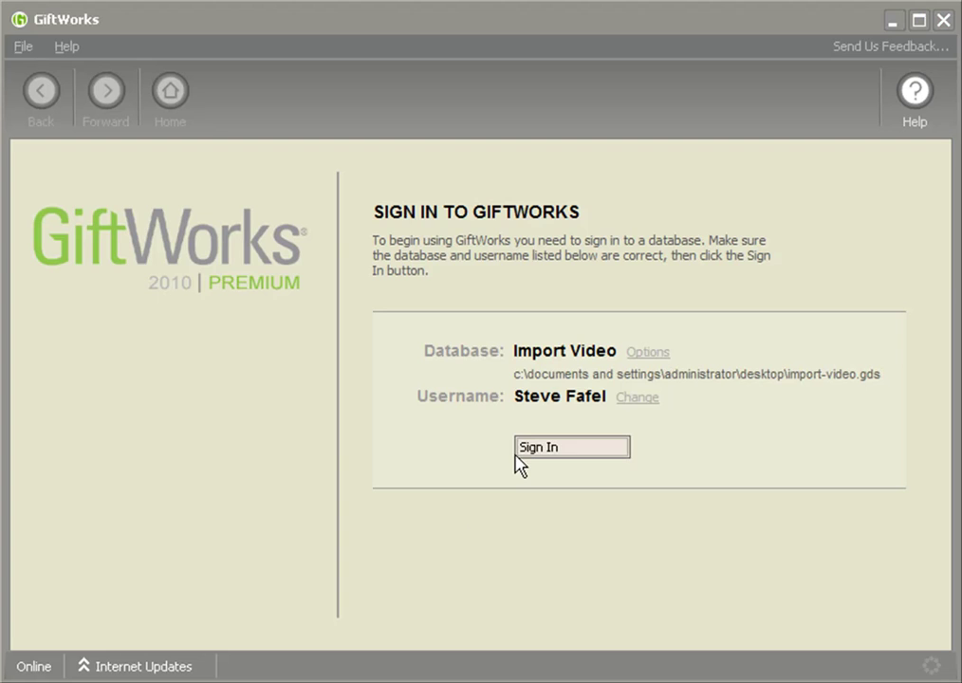
# Sign in to the Import Video database and open the contact information of the second donor in the recently added donors list.
pyautogui.click(538, 449)
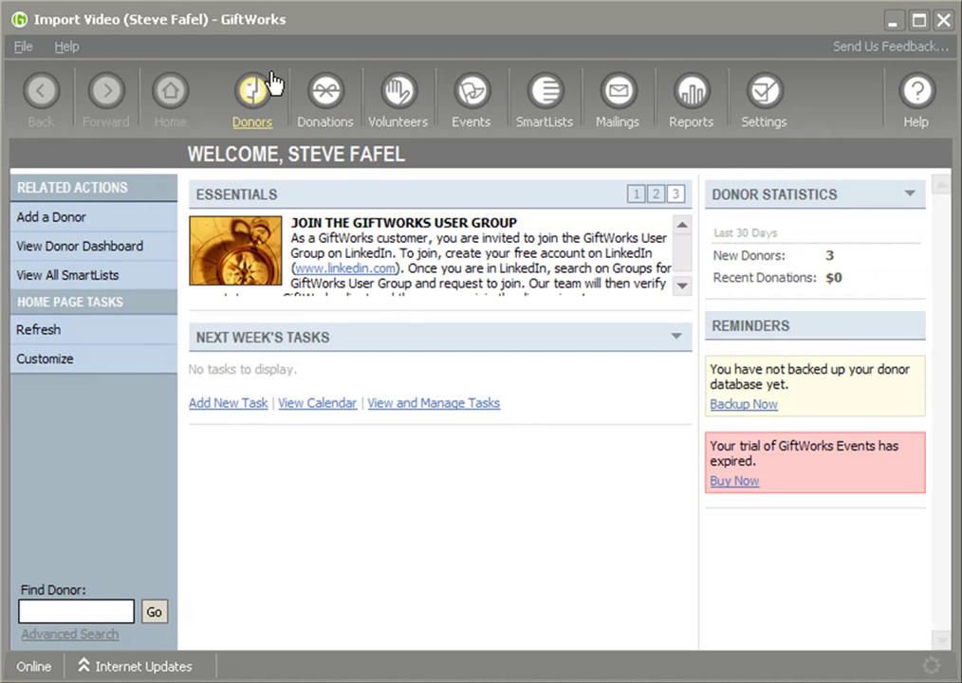
pyautogui.click(251, 91)
pyautogui.click(419, 358)
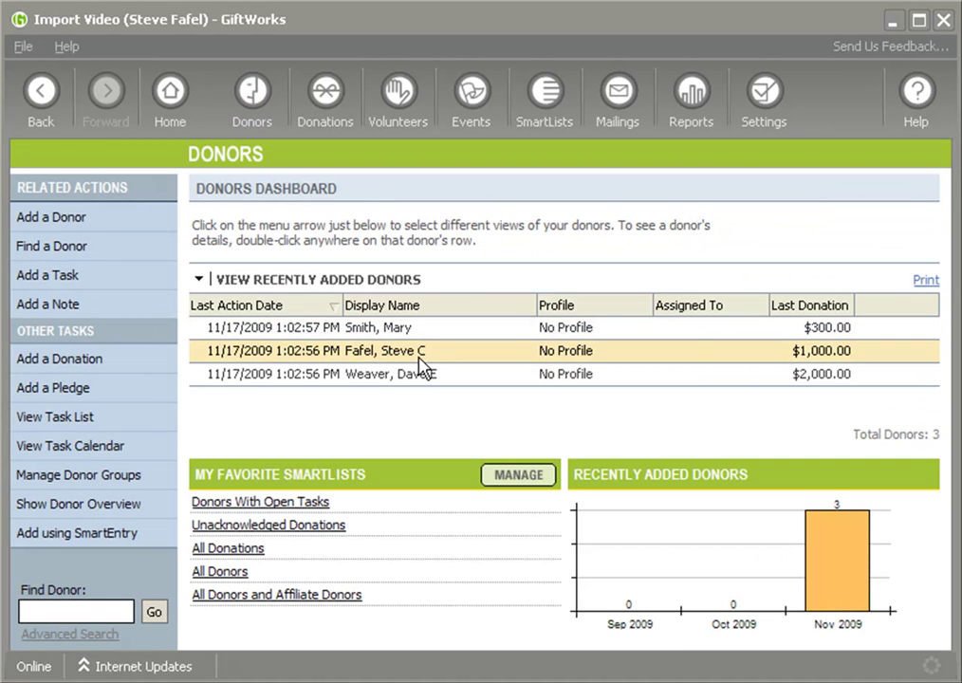
pyautogui.doubleClick(418, 359)
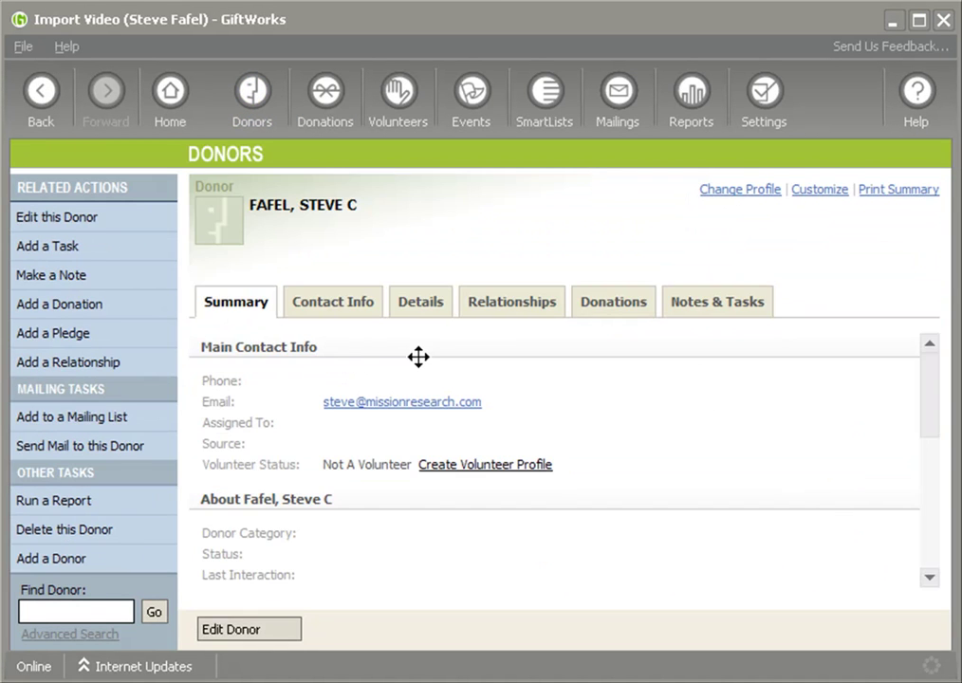
pyautogui.click(334, 300)
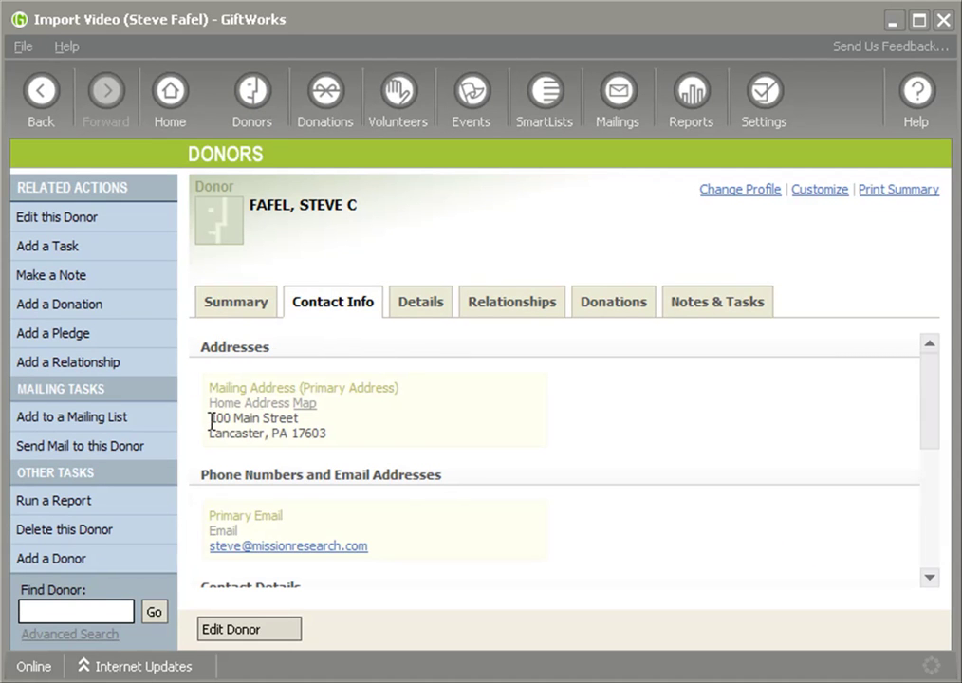
# Examine the donor's primary mailing address, its address name and the contact details listed below it.
pyautogui.moveTo(210, 422); pyautogui.dragTo(337, 438)
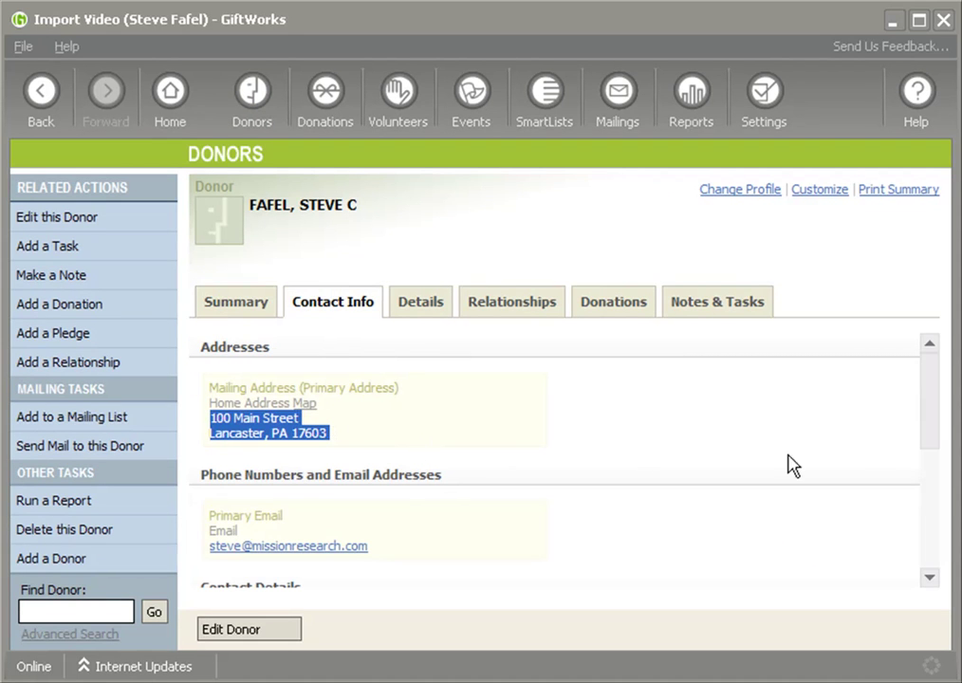
pyautogui.moveTo(930, 430); pyautogui.dragTo(930, 466)
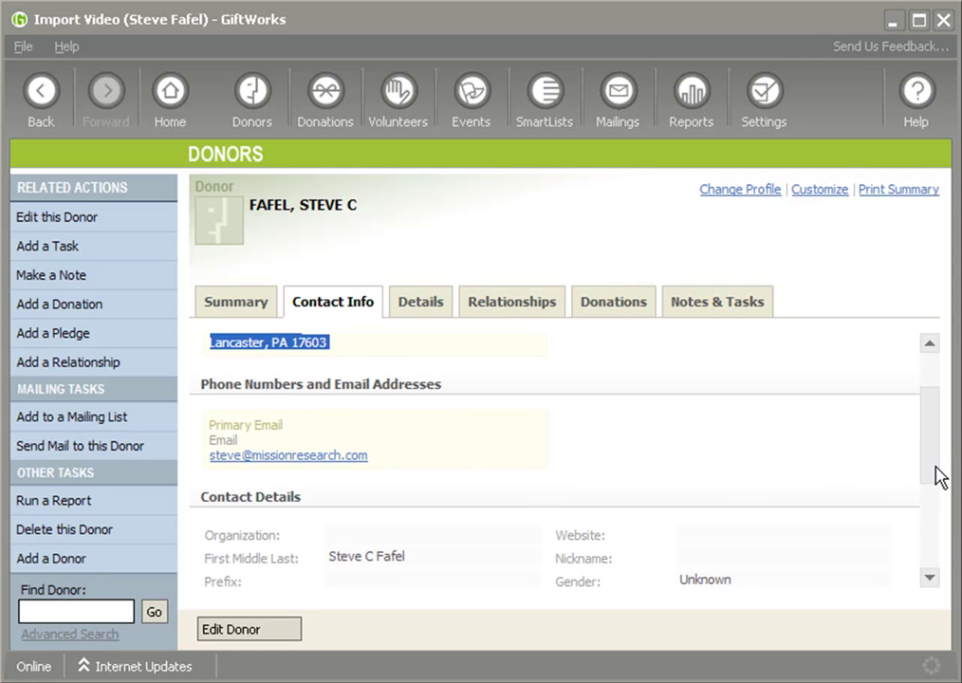
pyautogui.moveTo(937, 477); pyautogui.dragTo(935, 444)
pyautogui.click(477, 449)
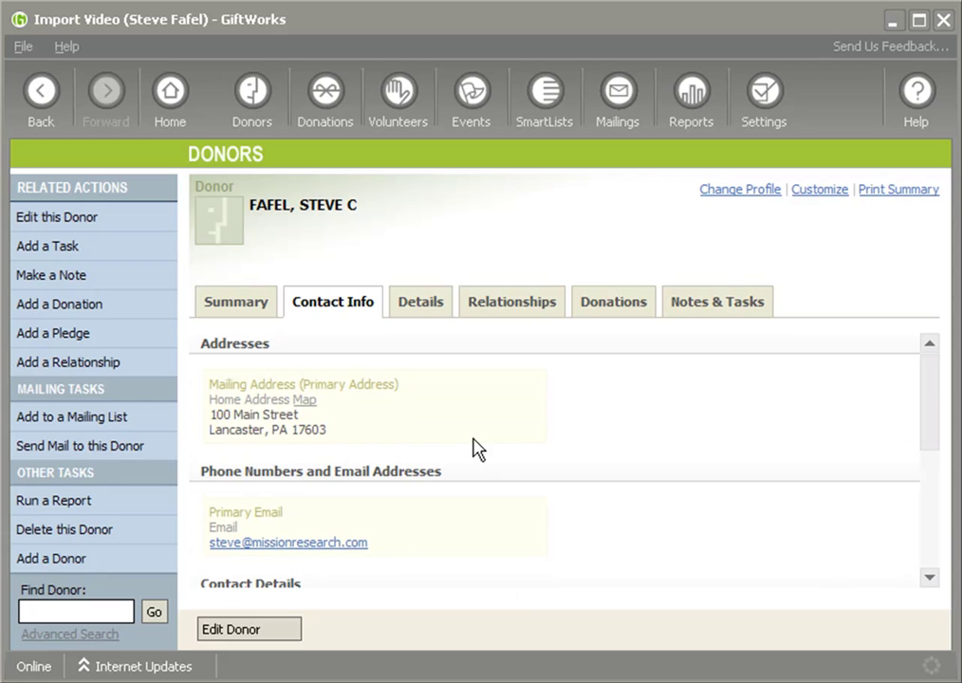
pyautogui.moveTo(211, 414); pyautogui.dragTo(442, 438)
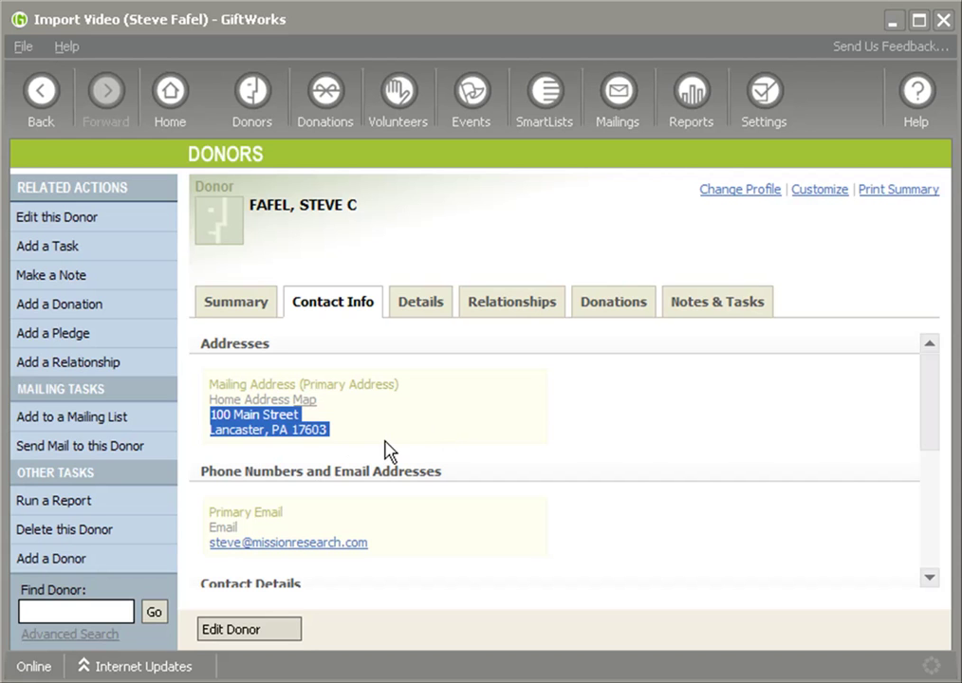
pyautogui.click(211, 426)
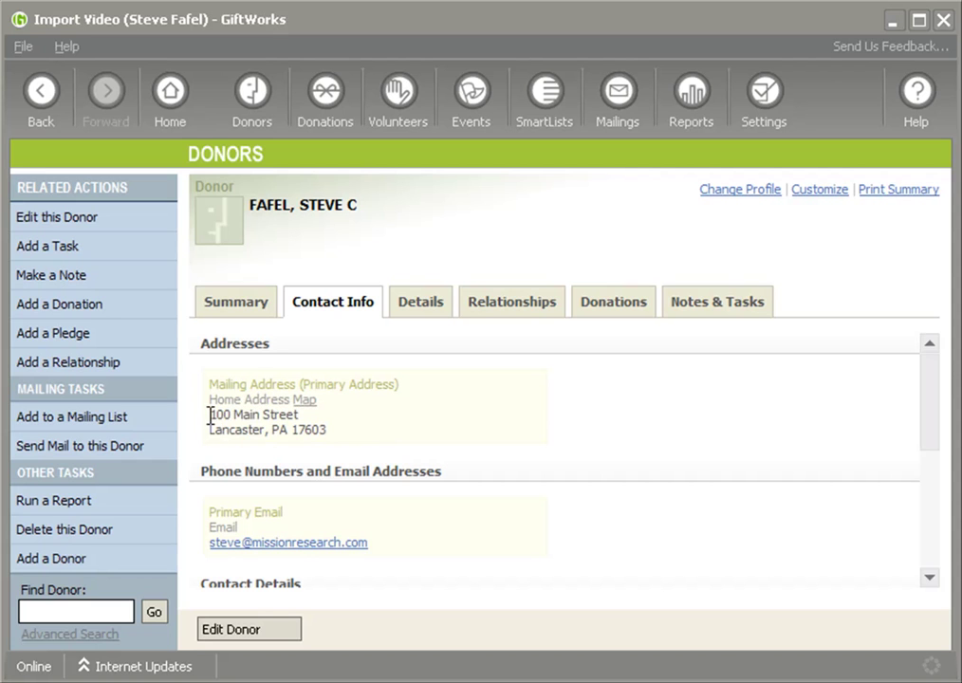
pyautogui.moveTo(209, 415); pyautogui.dragTo(346, 429)
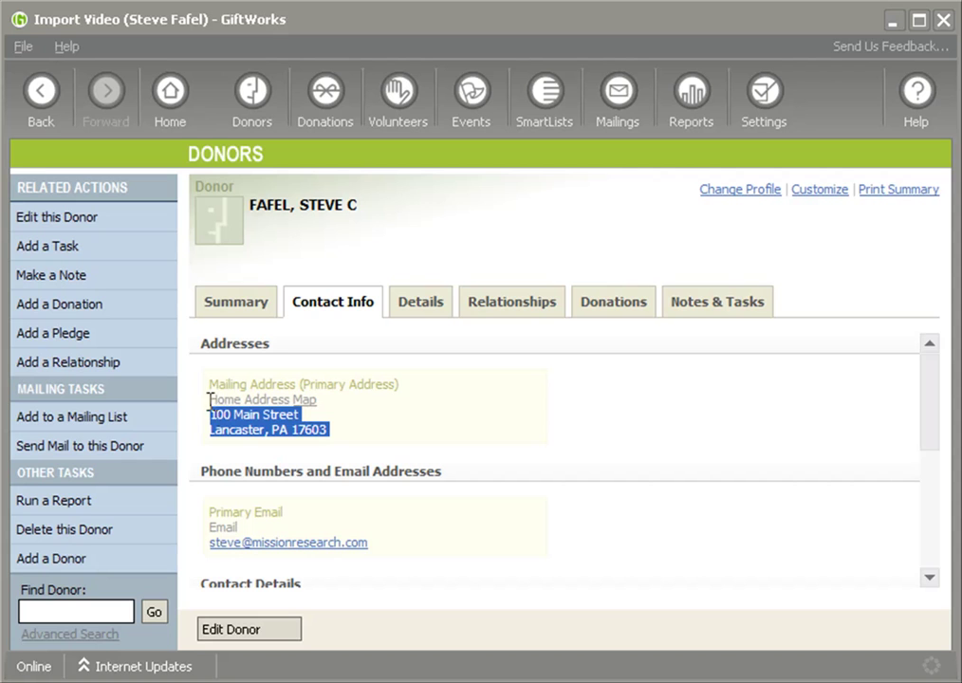
pyautogui.moveTo(210, 398); pyautogui.dragTo(263, 403)
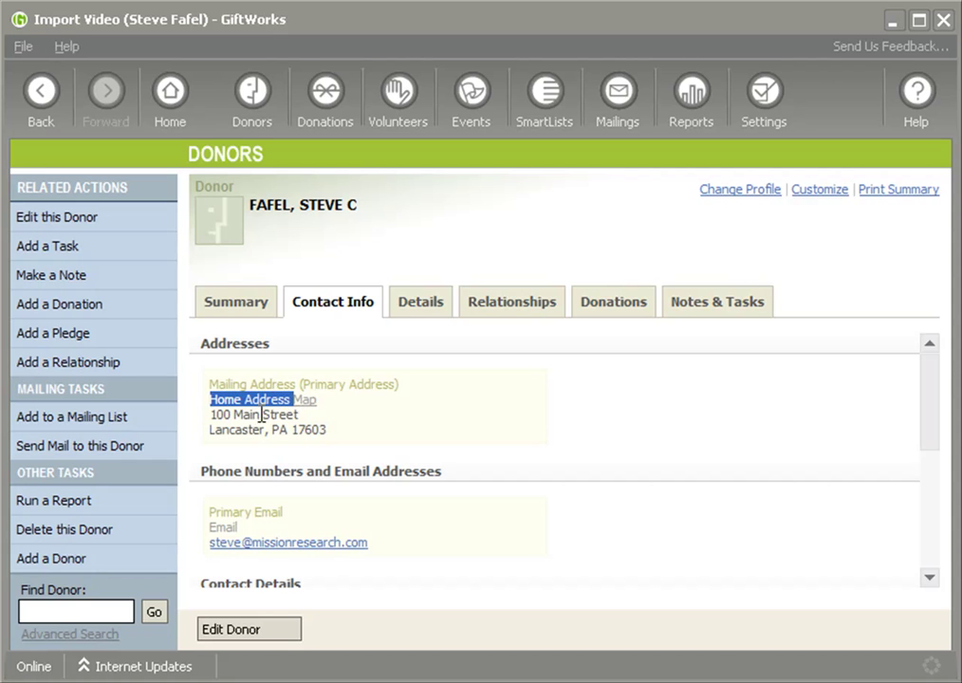
# Check the donor's address, phone and email entries in the edit form, and leave it without saving.
pyautogui.click(275, 629)
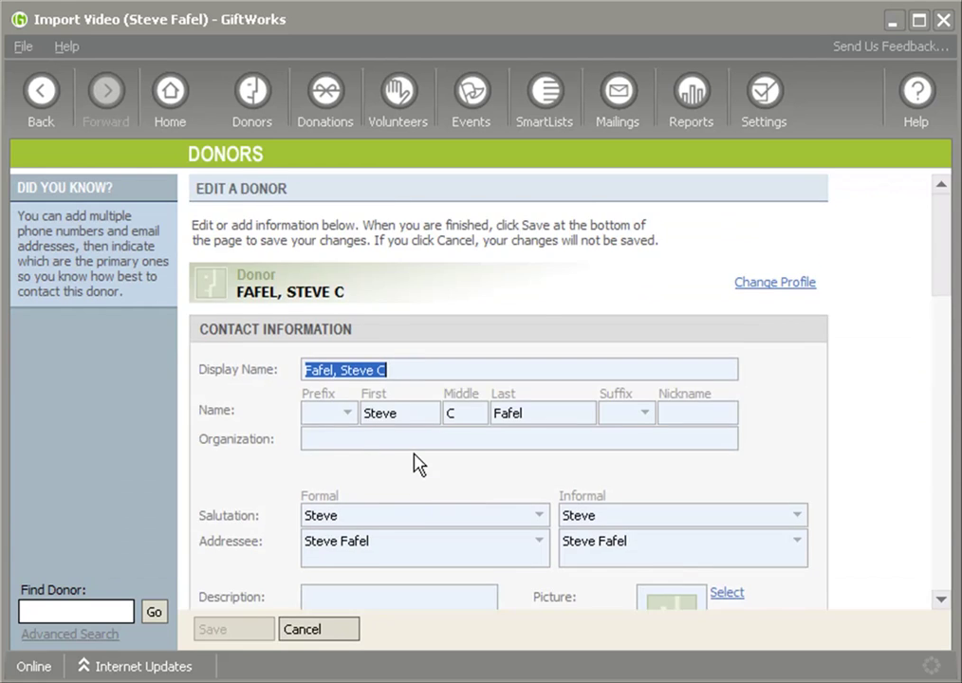
pyautogui.scroll(-5, 415, 462)
pyautogui.click(340, 435)
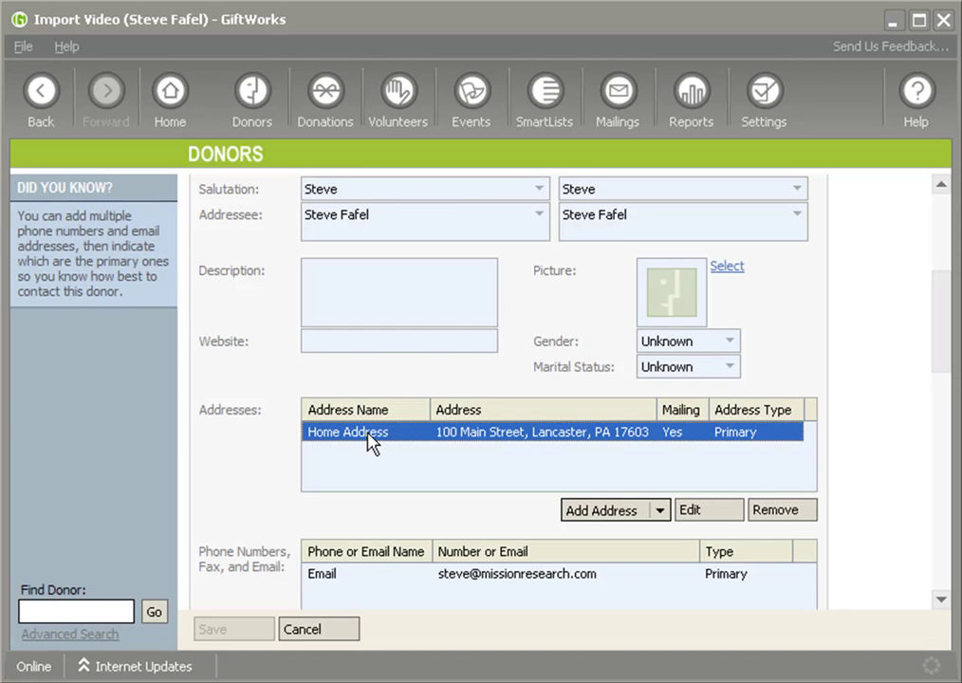
pyautogui.scroll(-5, 370, 442)
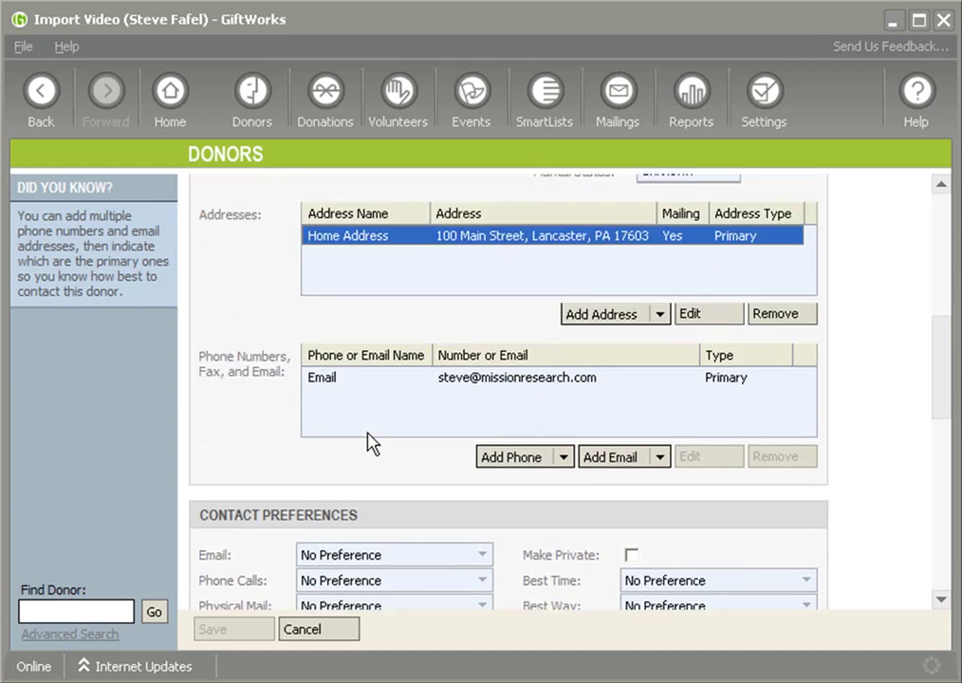
pyautogui.scroll(2, 369, 442)
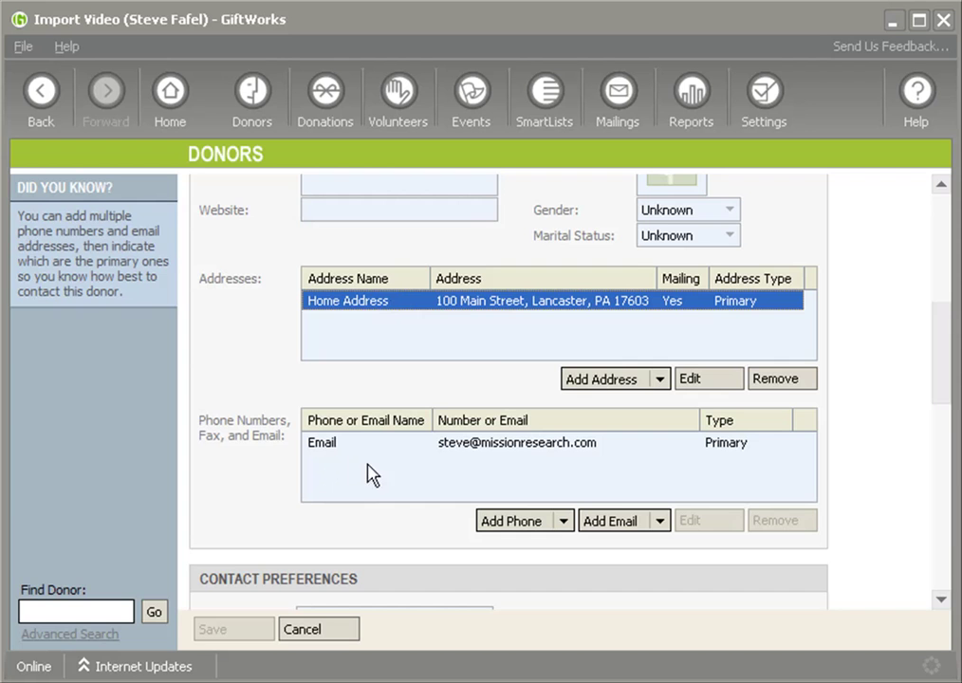
pyautogui.moveTo(946, 356); pyautogui.dragTo(937, 242)
pyautogui.click(319, 631)
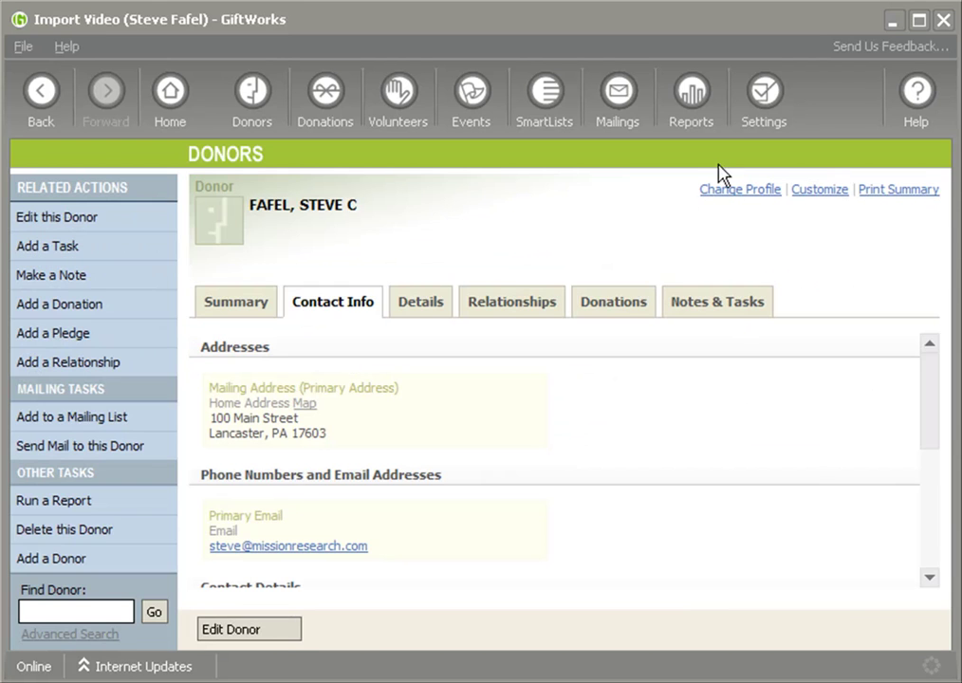
# Start a file import from the database and maintenance settings and load the Excel file UpdateAddress.xls.
pyautogui.click(760, 107)
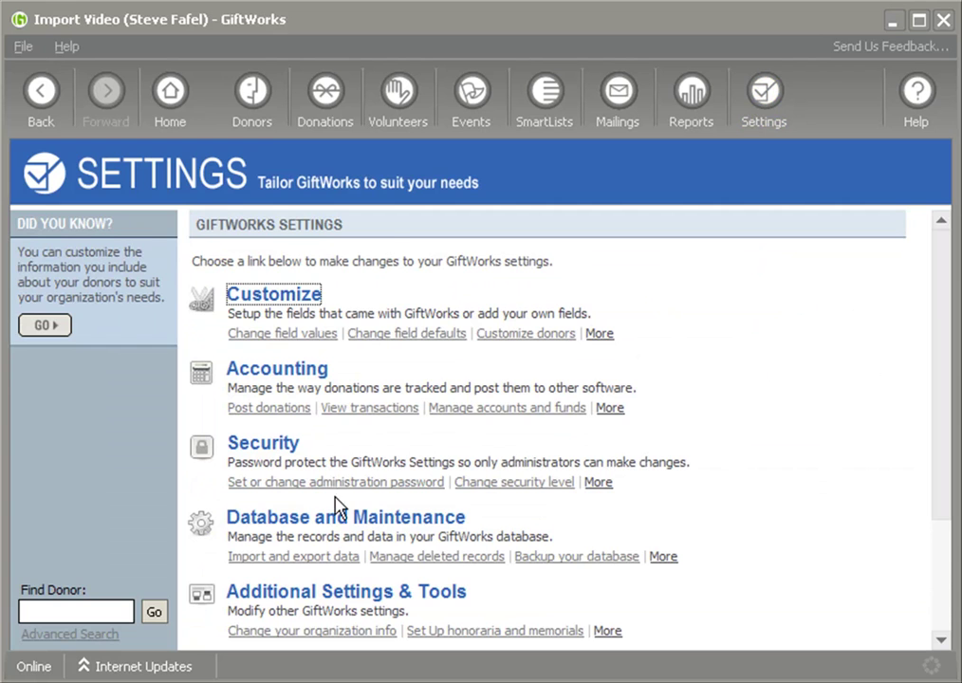
pyautogui.click(318, 519)
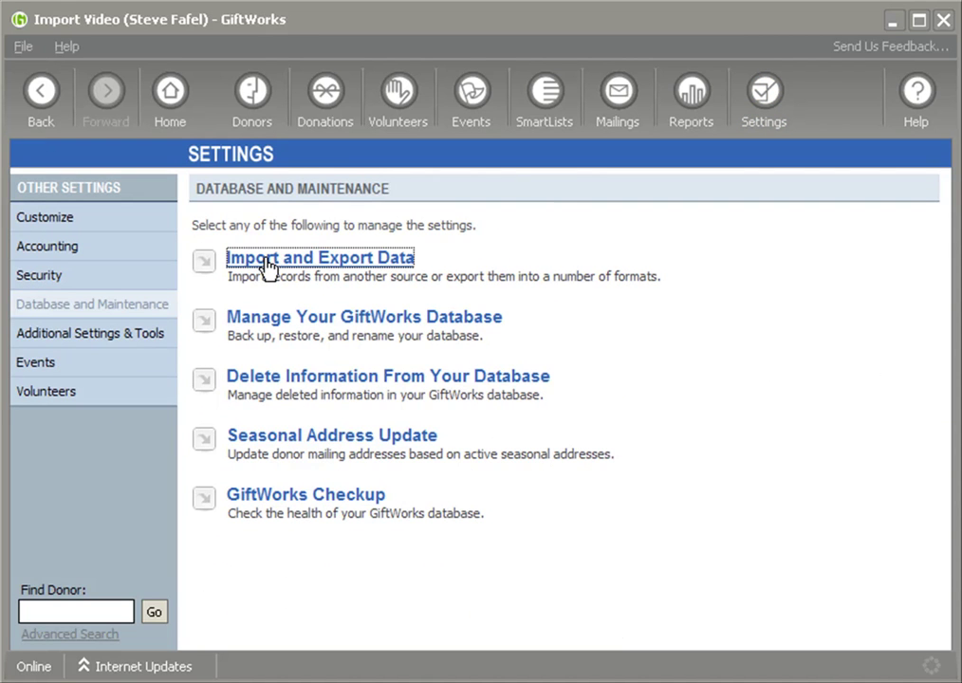
pyautogui.click(283, 265)
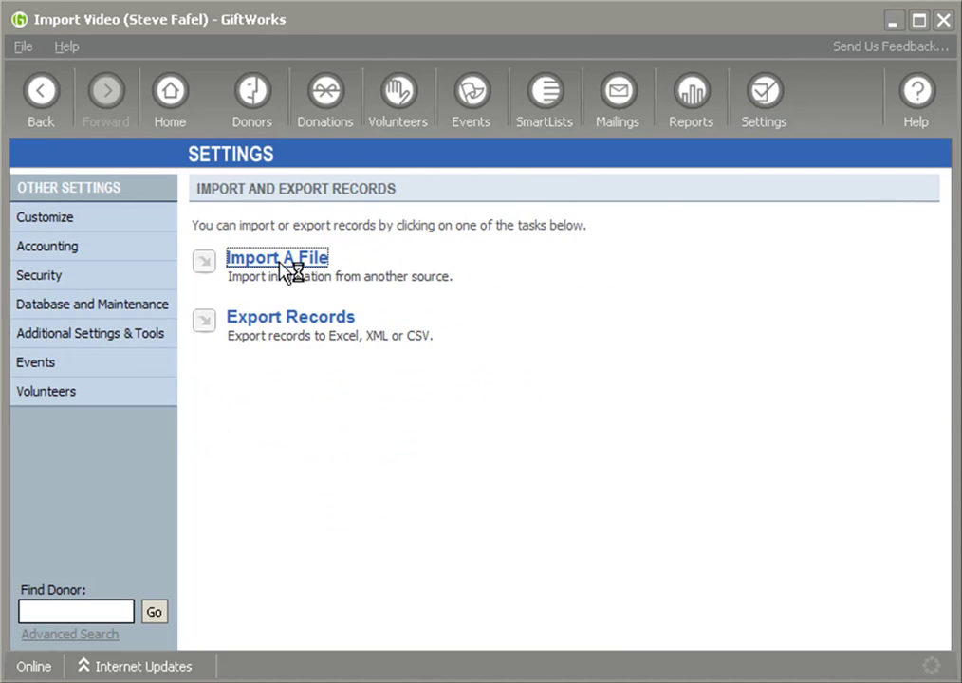
pyautogui.click(280, 265)
pyautogui.click(616, 386)
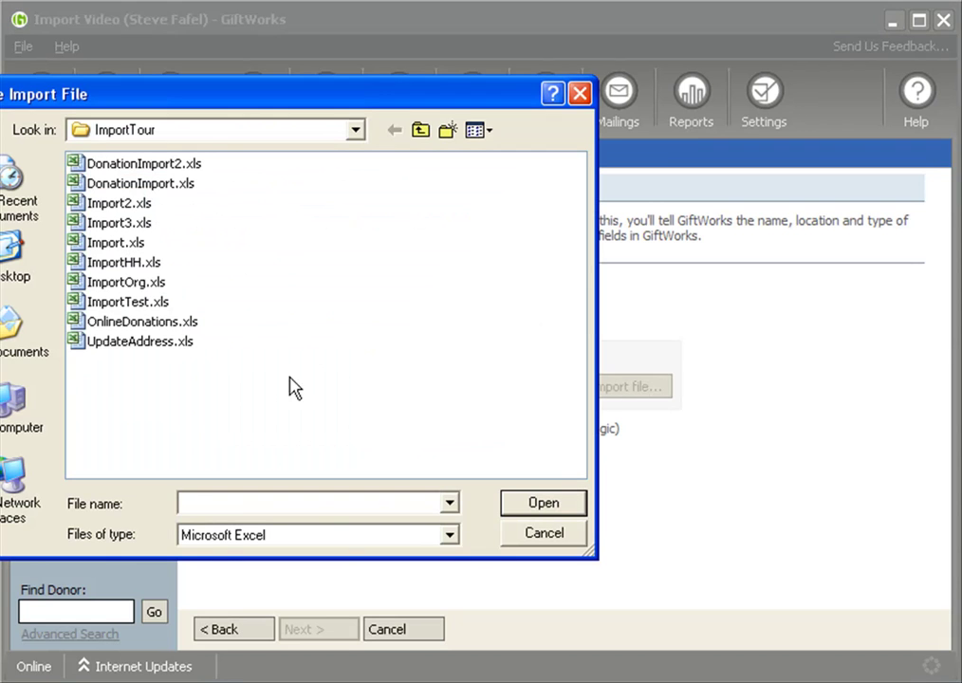
pyautogui.click(87, 347)
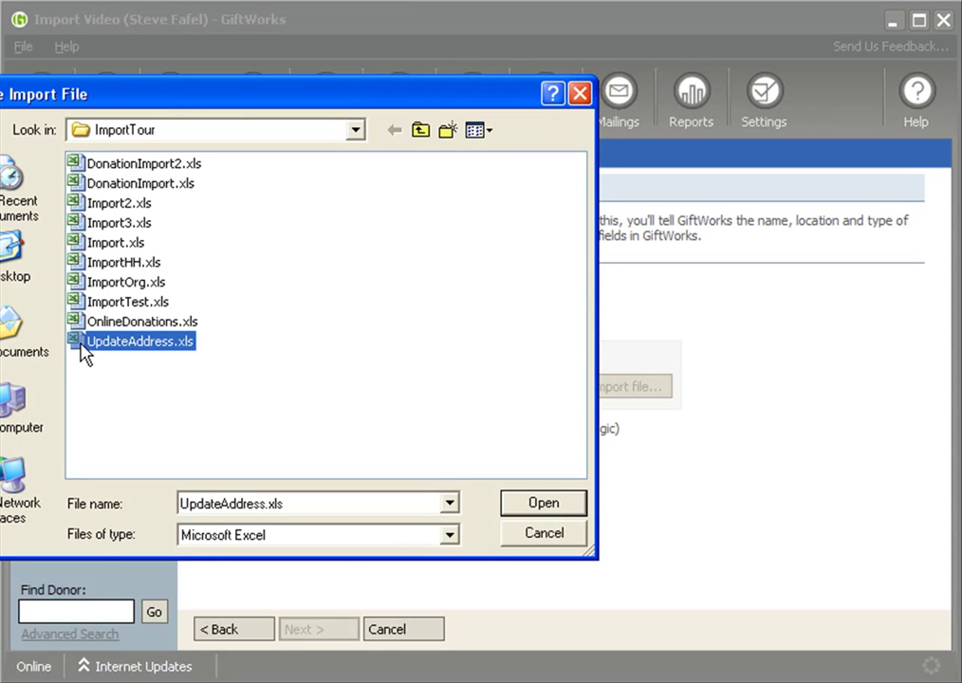
pyautogui.doubleClick(87, 347)
pyautogui.click(337, 634)
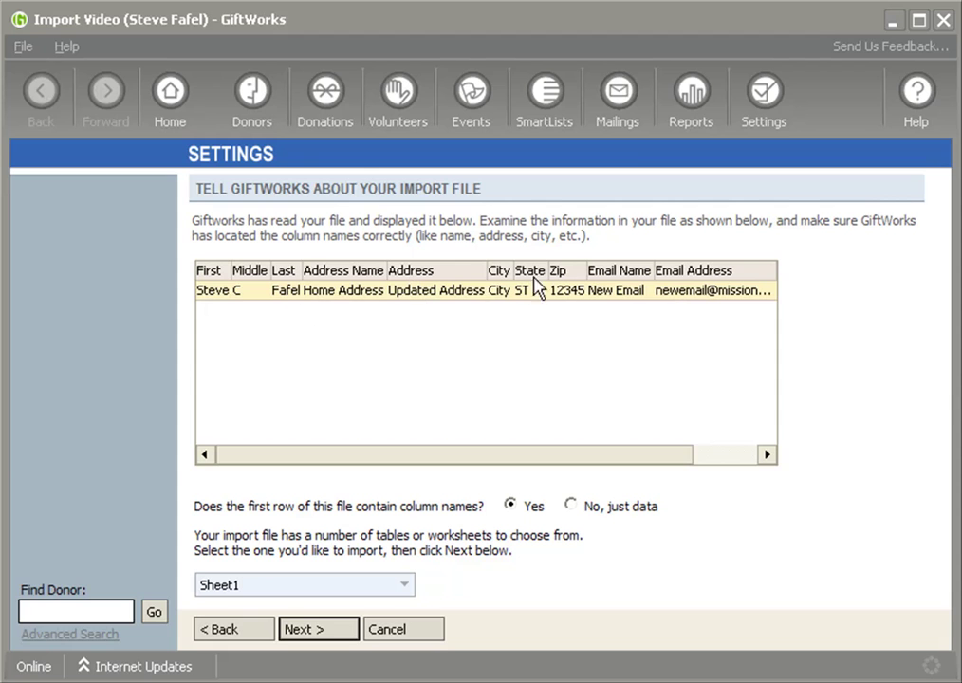
# Review the import file's columns, and accept Sheet1 with first-row column names and the default donor creation and matching options.
pyautogui.moveTo(498, 455); pyautogui.dragTo(622, 444)
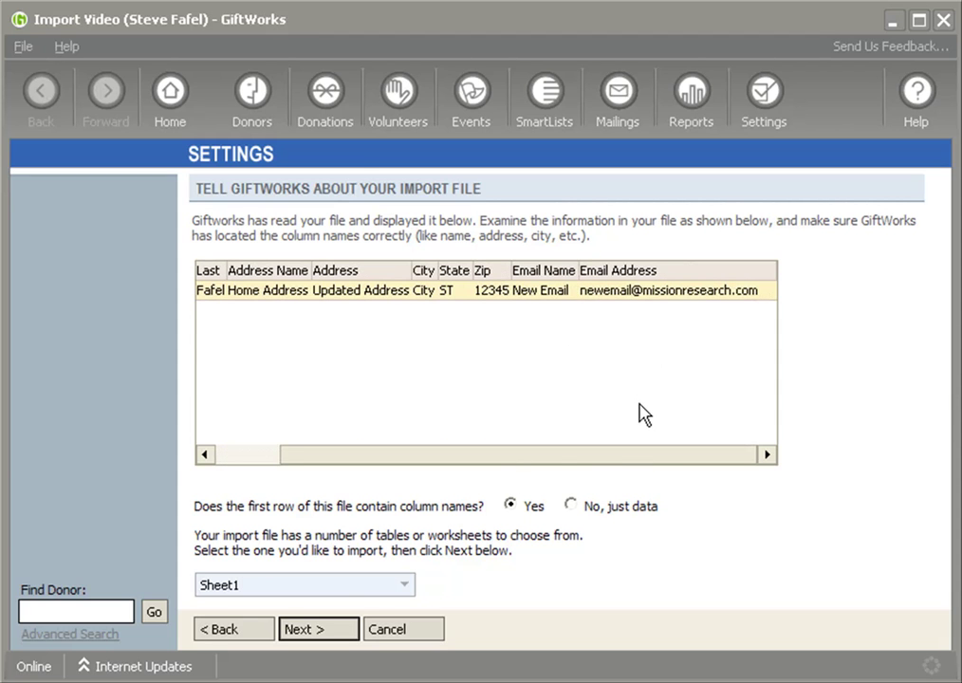
pyautogui.click(336, 633)
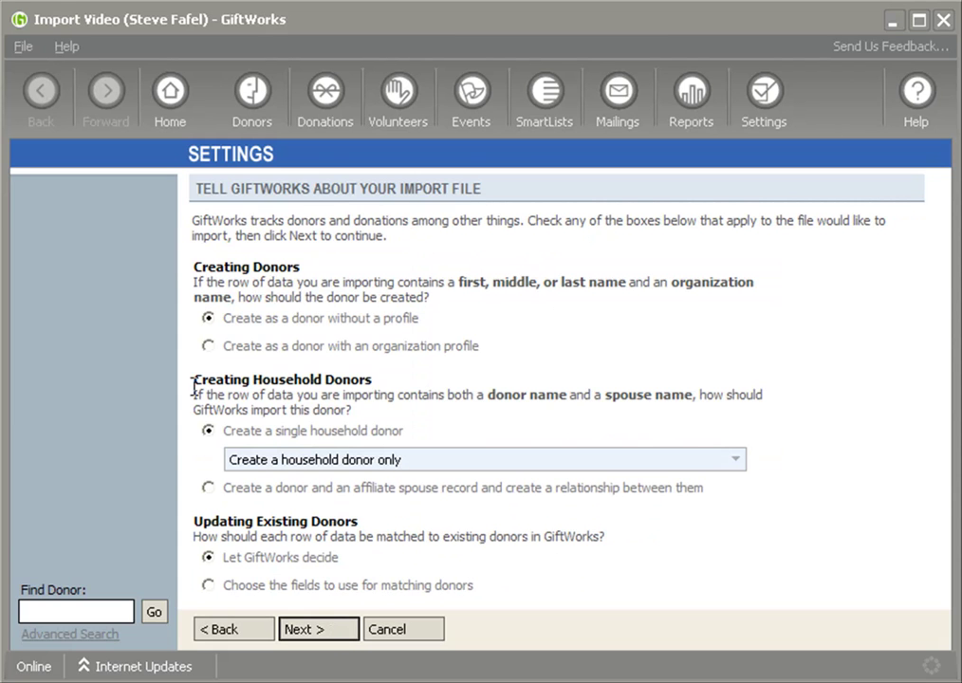
pyautogui.click(320, 634)
# Assign the First, Middle and Last import fields to the Donor Name fields First Name, Middle Name and Last Name.
pyautogui.click(669, 308)
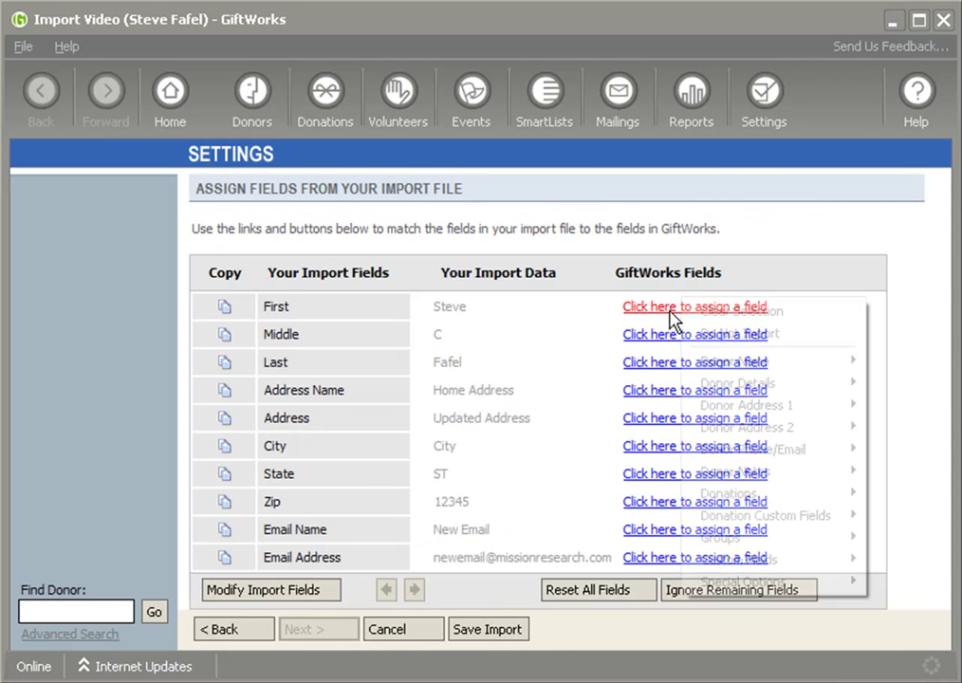
pyautogui.moveTo(745, 368)
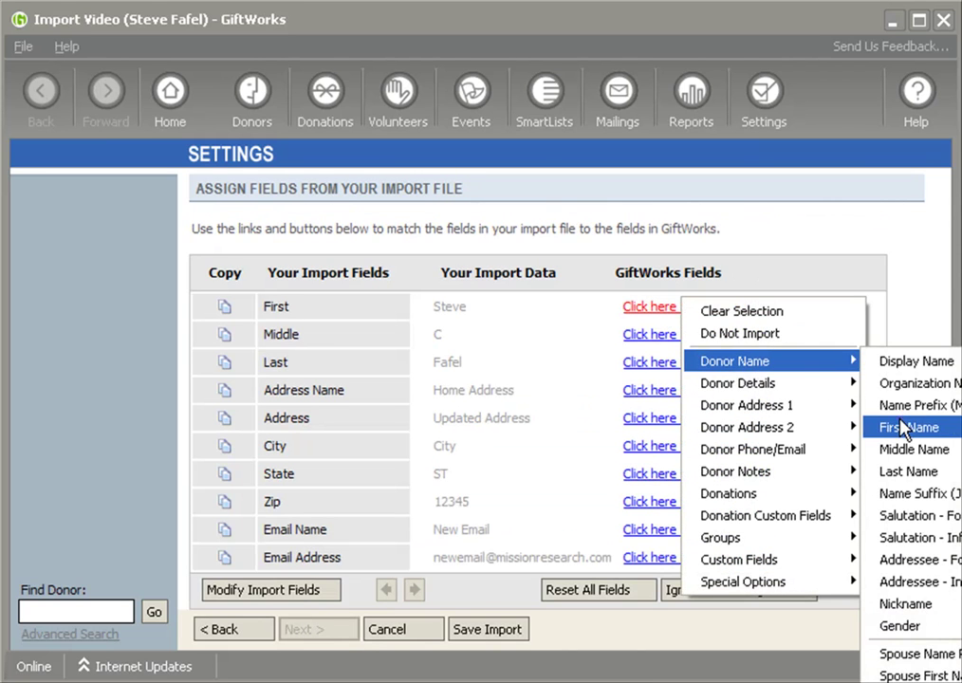
pyautogui.click(904, 365)
pyautogui.click(735, 336)
pyautogui.moveTo(741, 389)
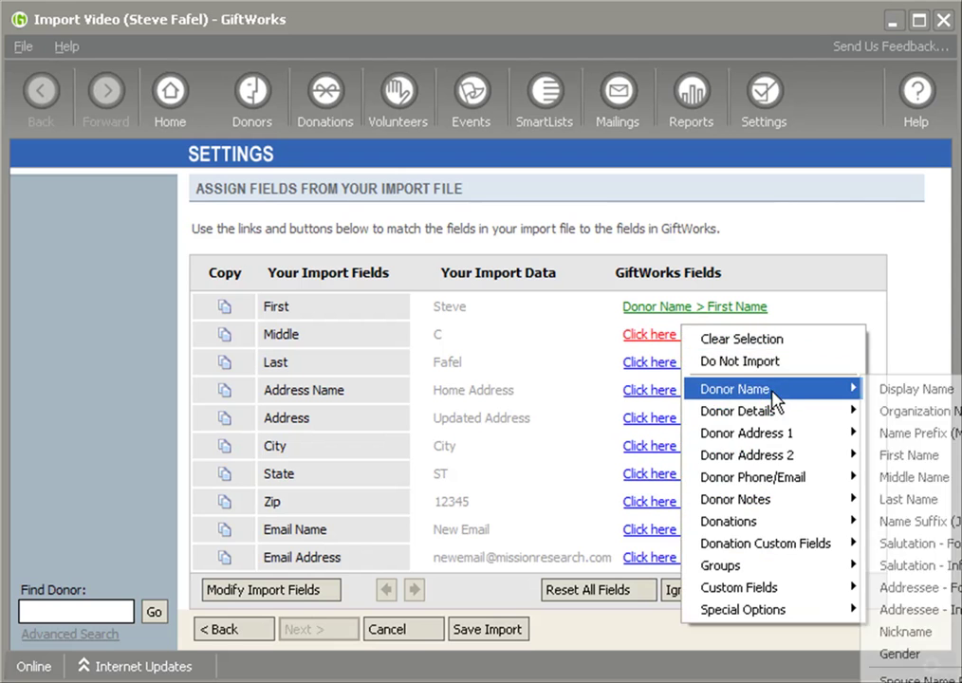
pyautogui.click(893, 478)
pyautogui.click(720, 370)
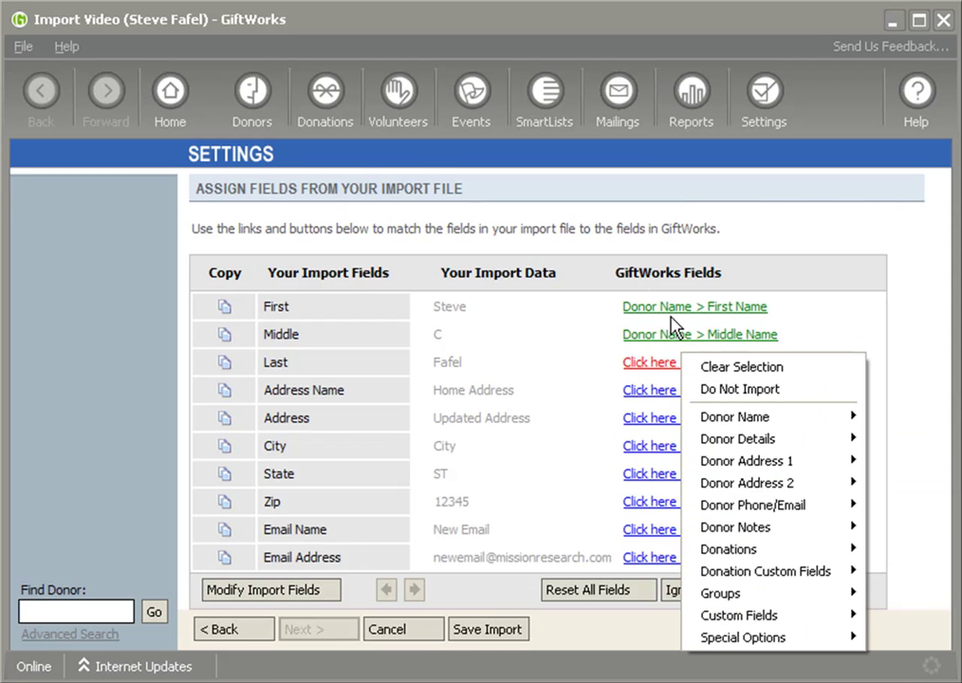
pyautogui.moveTo(698, 421)
pyautogui.click(906, 528)
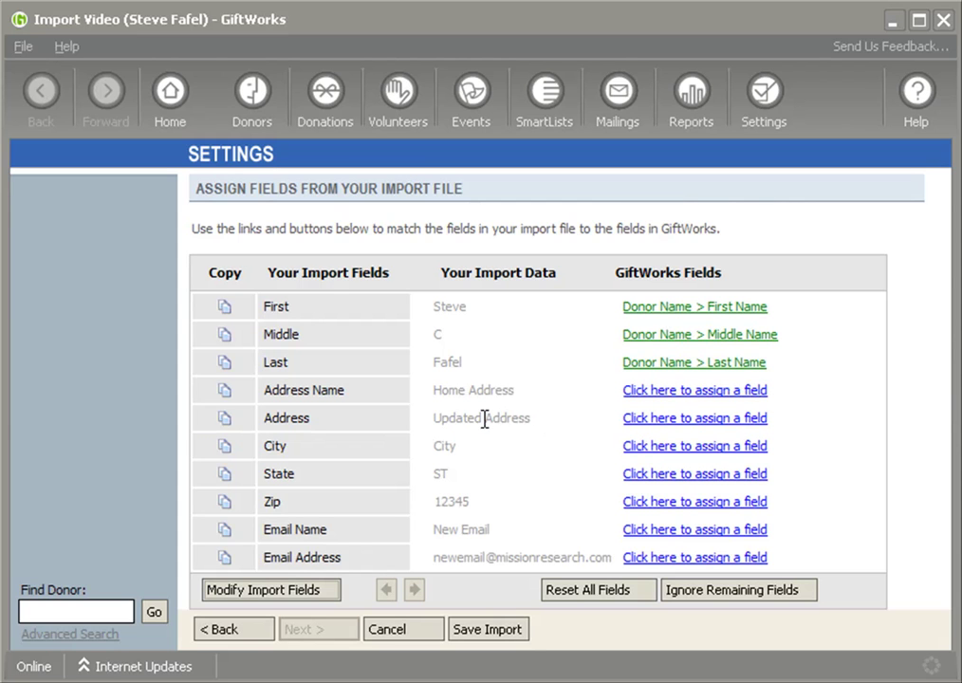
# Examine the Address Name import field and its Home Address value in the field assignment list.
pyautogui.click(433, 393)
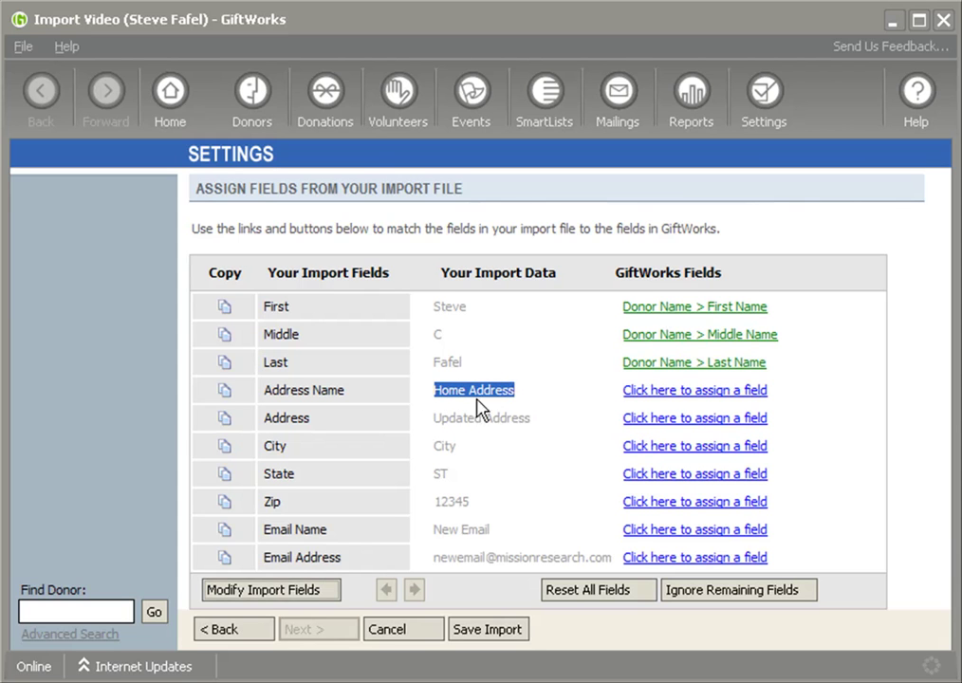
pyautogui.click(273, 397)
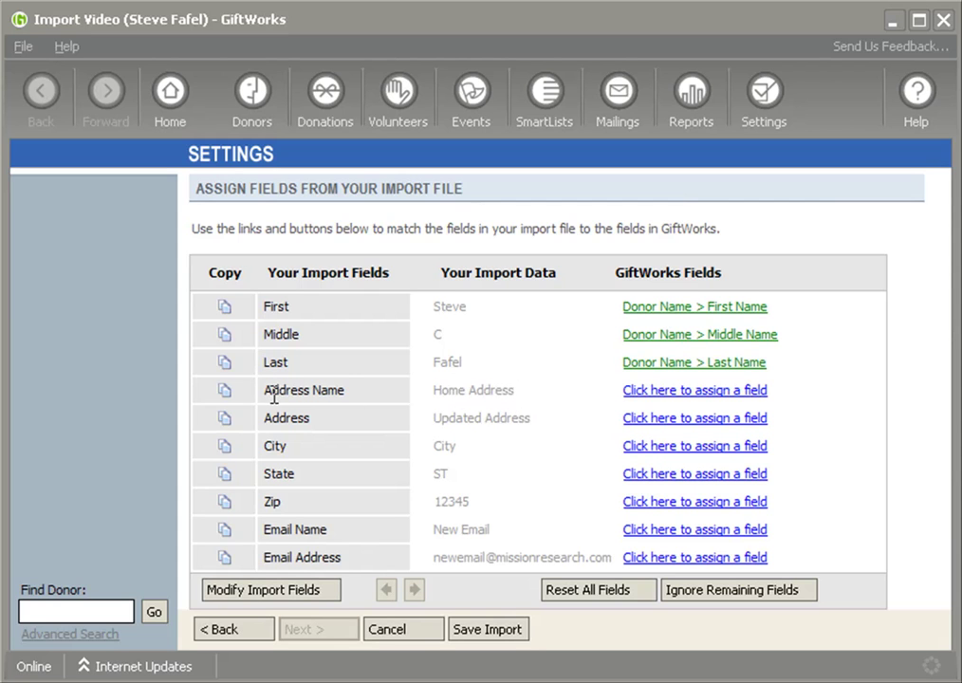
pyautogui.click(273, 397)
pyautogui.click(436, 397)
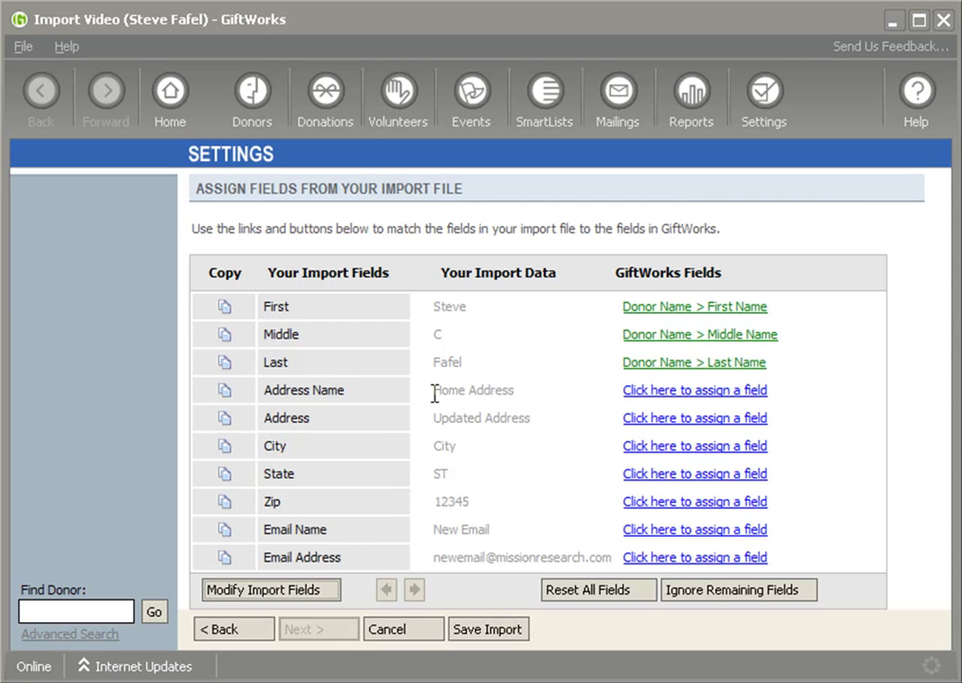
pyautogui.moveTo(433, 393); pyautogui.dragTo(517, 392)
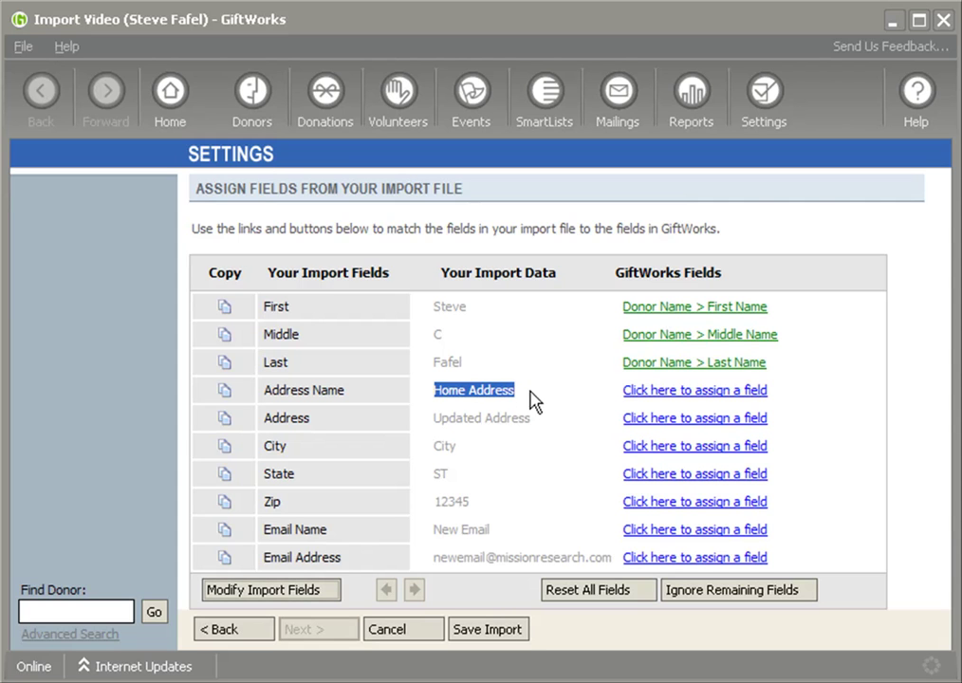
pyautogui.click(439, 392)
pyautogui.moveTo(440, 392); pyautogui.dragTo(516, 396)
pyautogui.click(498, 393)
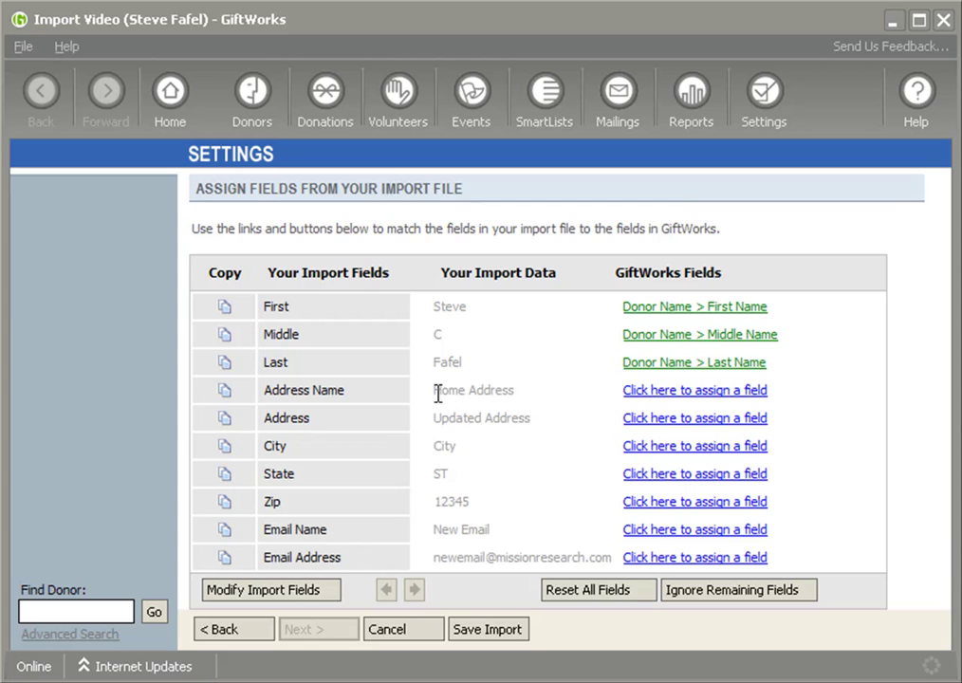
pyautogui.moveTo(437, 393); pyautogui.dragTo(513, 394)
pyautogui.click(548, 401)
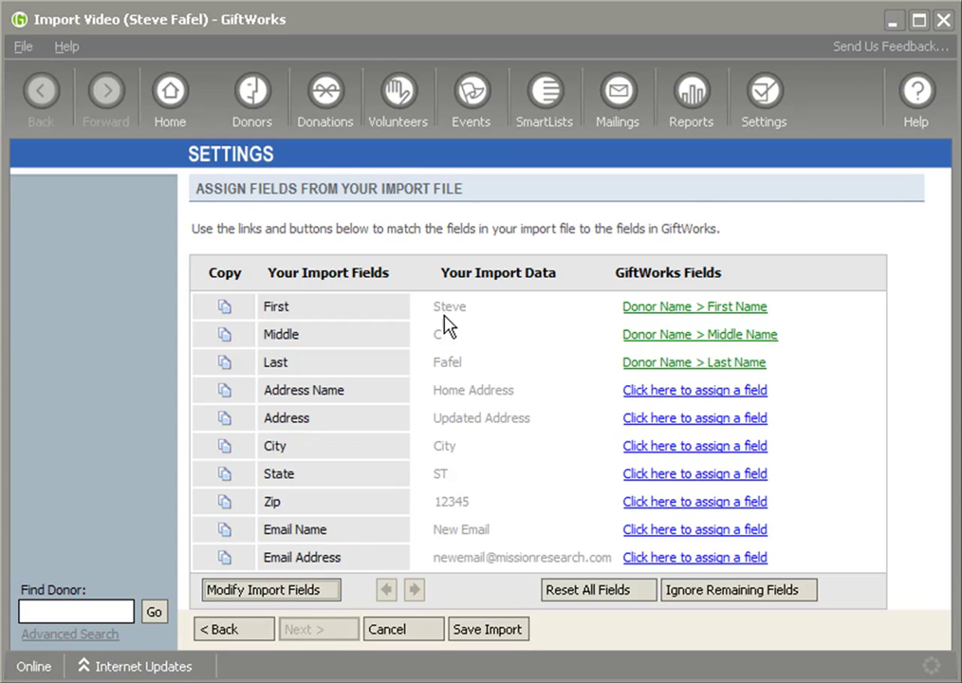
# Assign the Address Name and Address import fields to the Donor Address 1 fields Address Name and Street 1.
pyautogui.moveTo(436, 310); pyautogui.dragTo(458, 369)
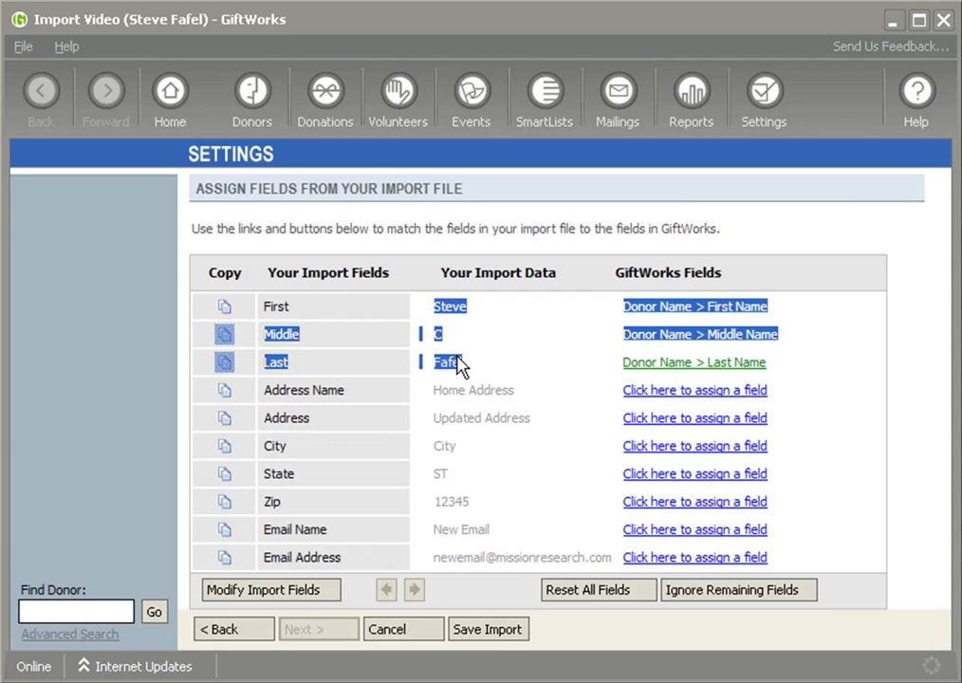
pyautogui.click(513, 393)
pyautogui.click(664, 394)
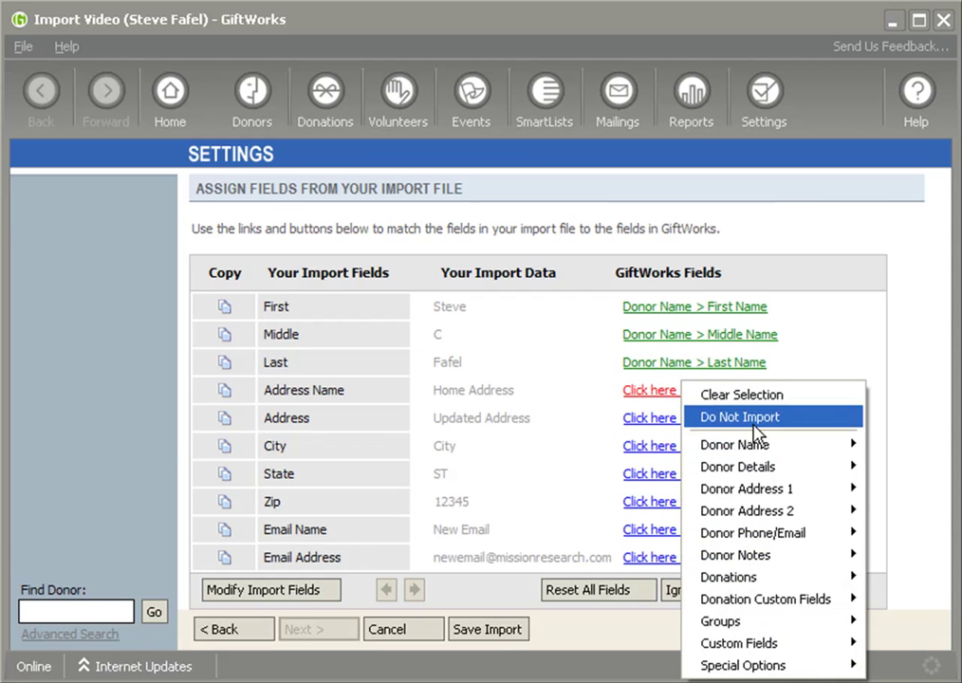
pyautogui.moveTo(746, 498)
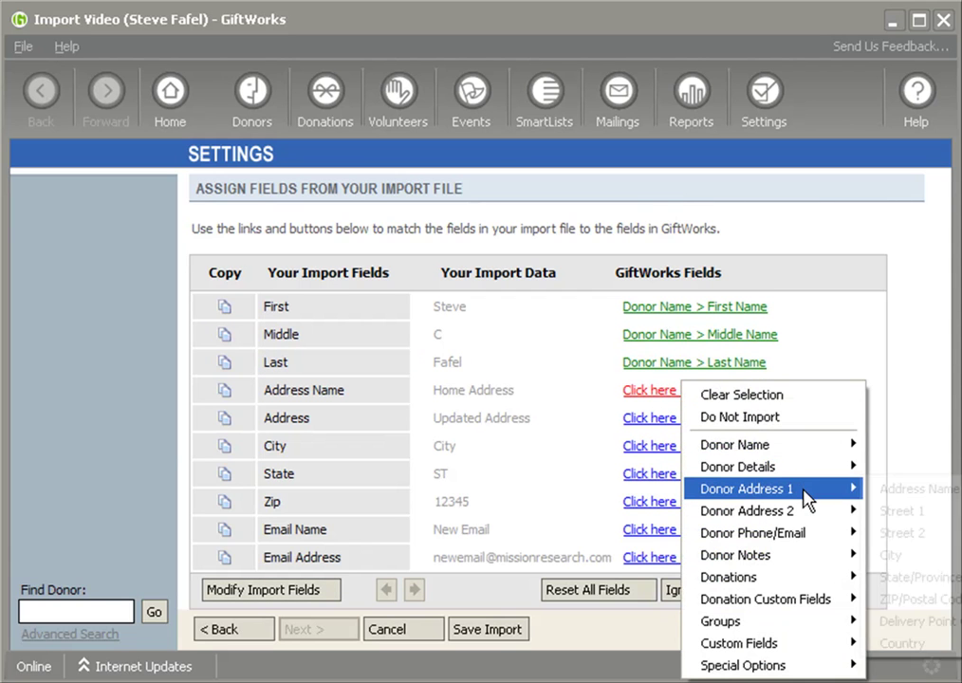
pyautogui.click(919, 490)
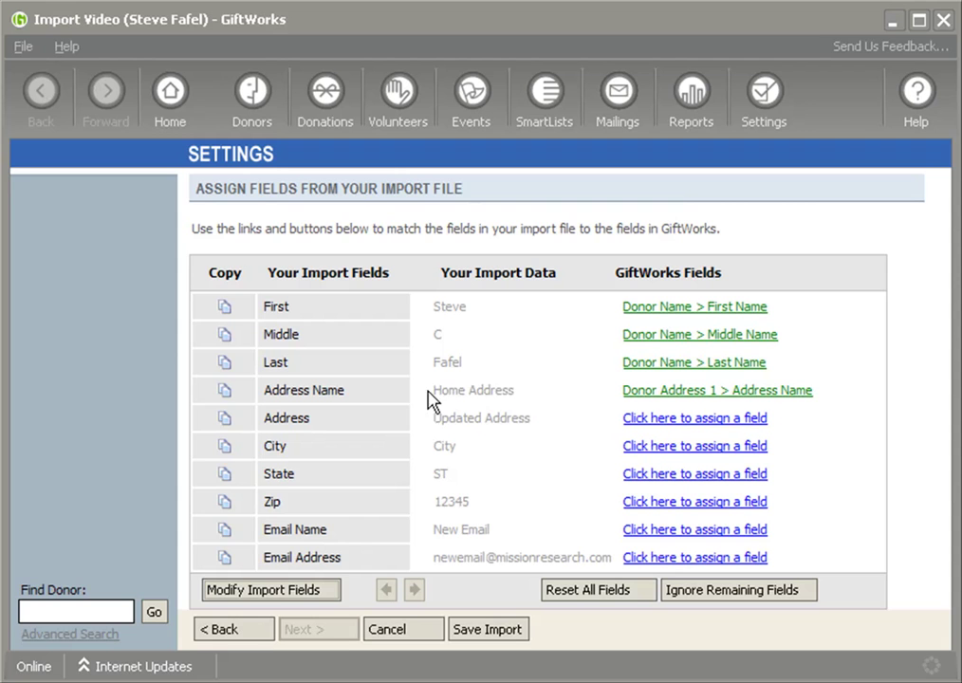
pyautogui.moveTo(432, 391); pyautogui.dragTo(515, 392)
pyautogui.click(653, 420)
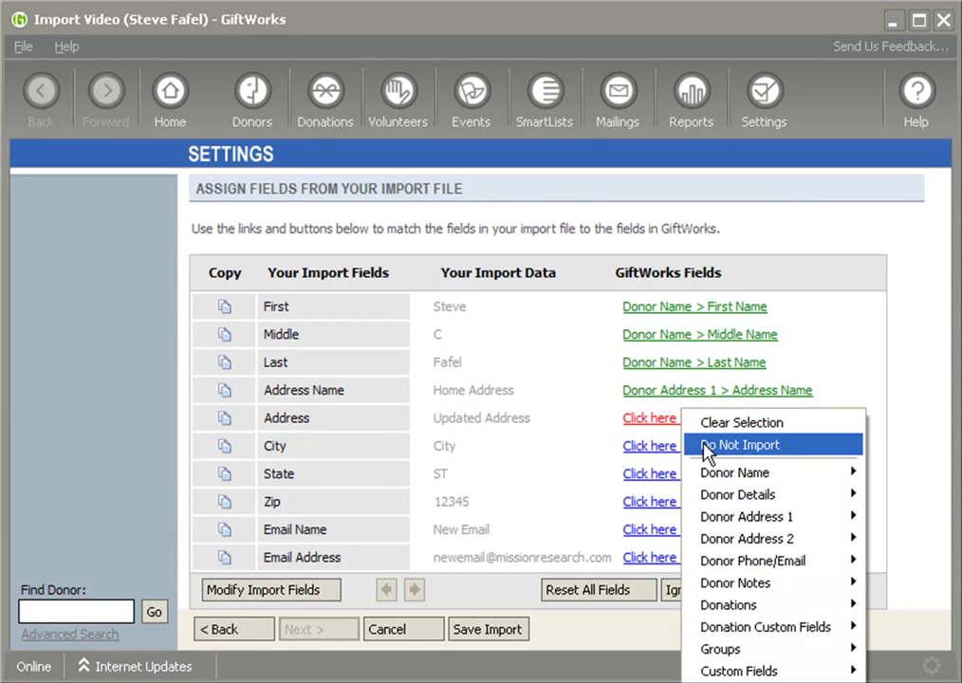
pyautogui.moveTo(756, 524)
pyautogui.click(903, 539)
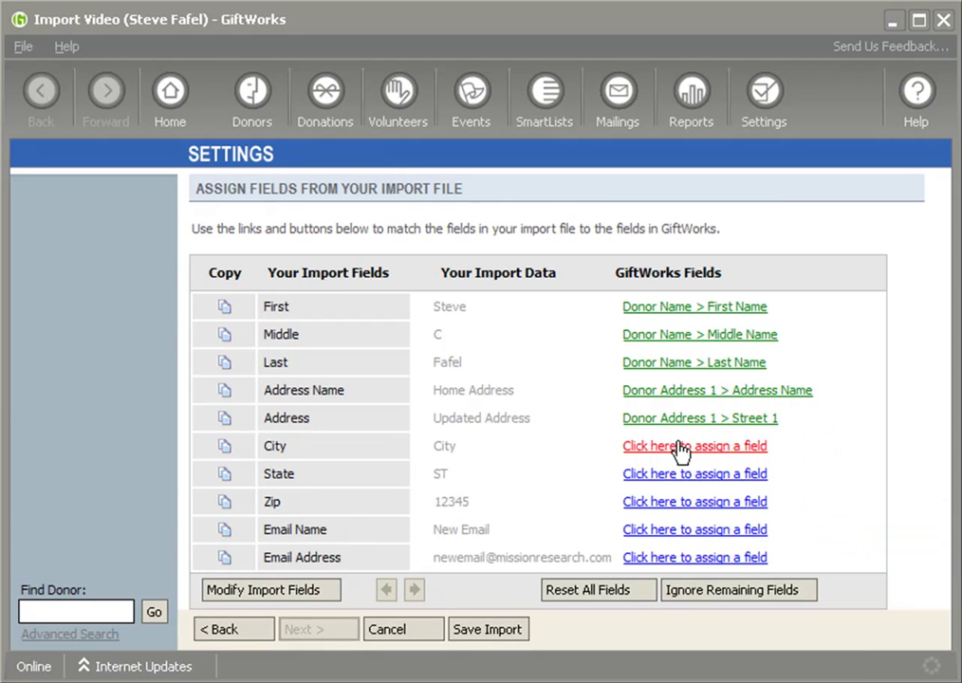
# Assign the City, State and Zip import fields to the Donor Address 1 fields City, State/Province and ZIP/Postal Code.
pyautogui.click(679, 448)
pyautogui.moveTo(777, 546)
pyautogui.click(891, 670)
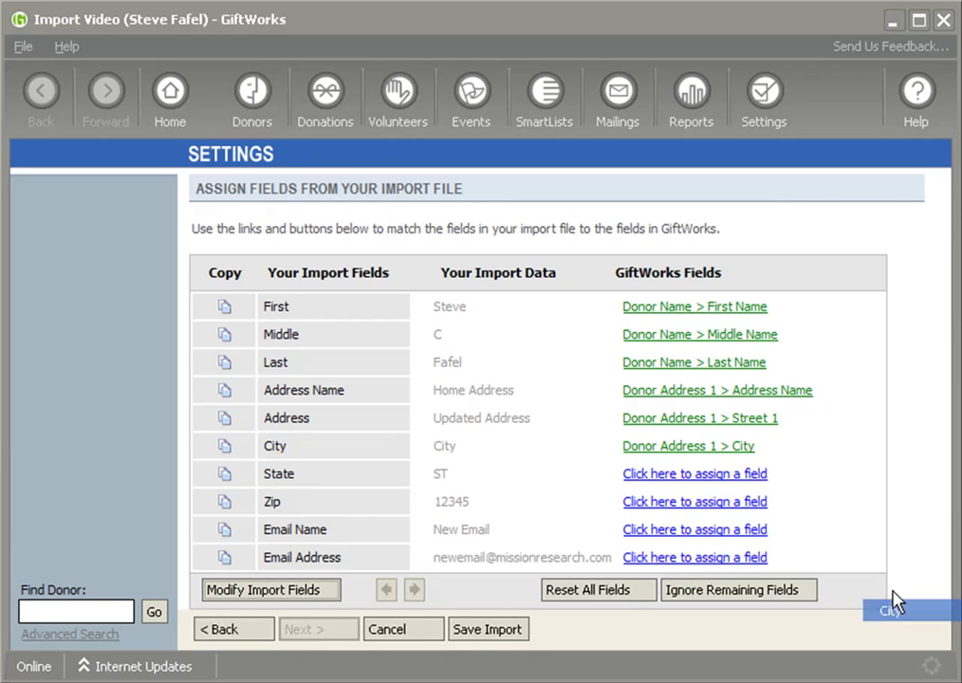
pyautogui.click(675, 481)
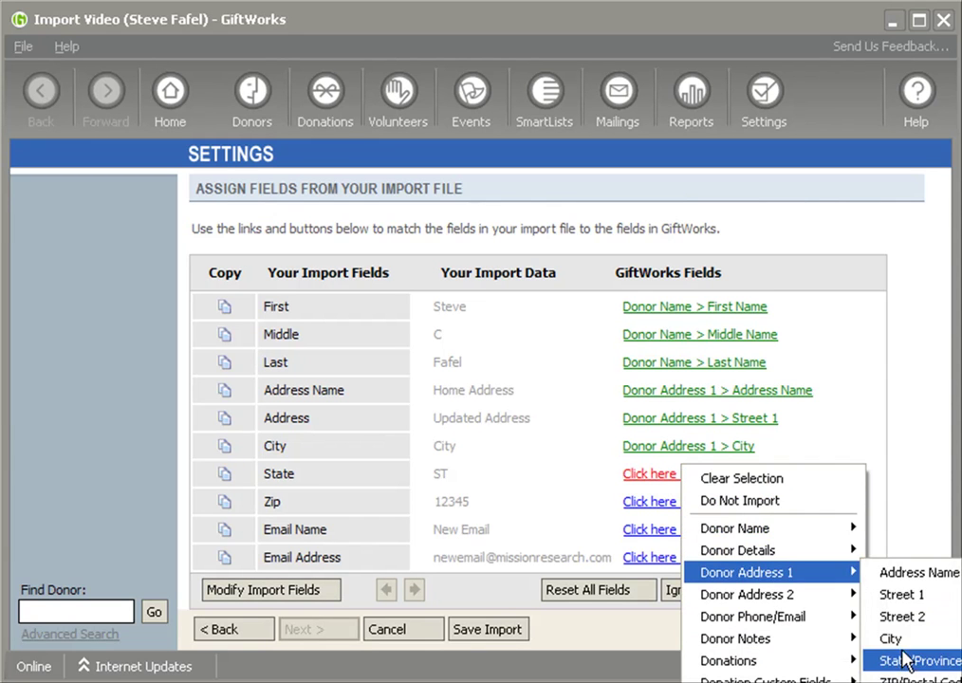
pyautogui.click(906, 659)
pyautogui.click(693, 505)
pyautogui.moveTo(774, 603)
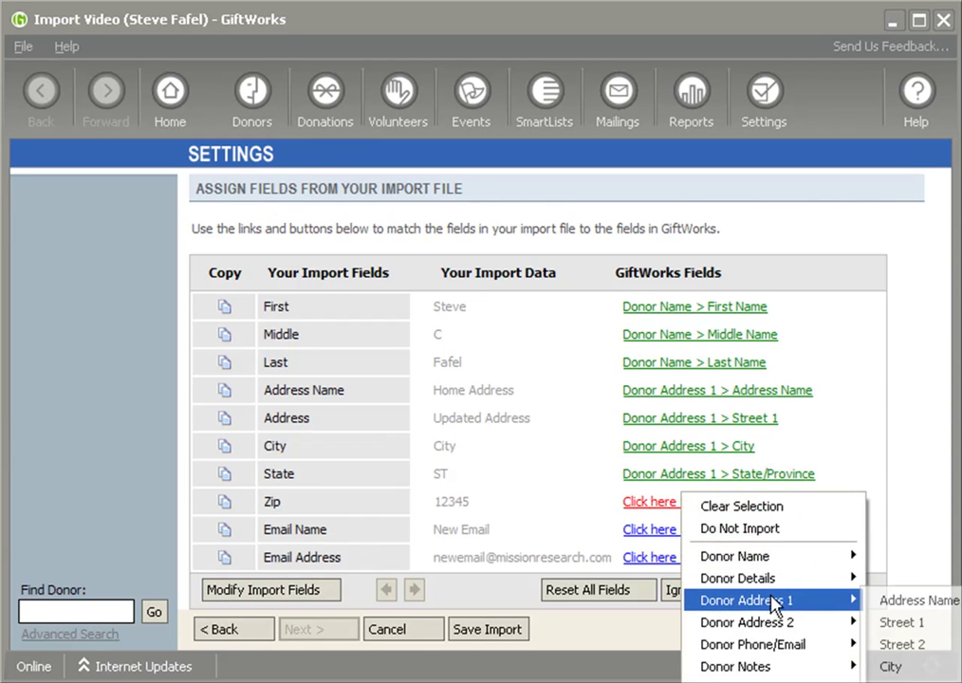
pyautogui.click(906, 679)
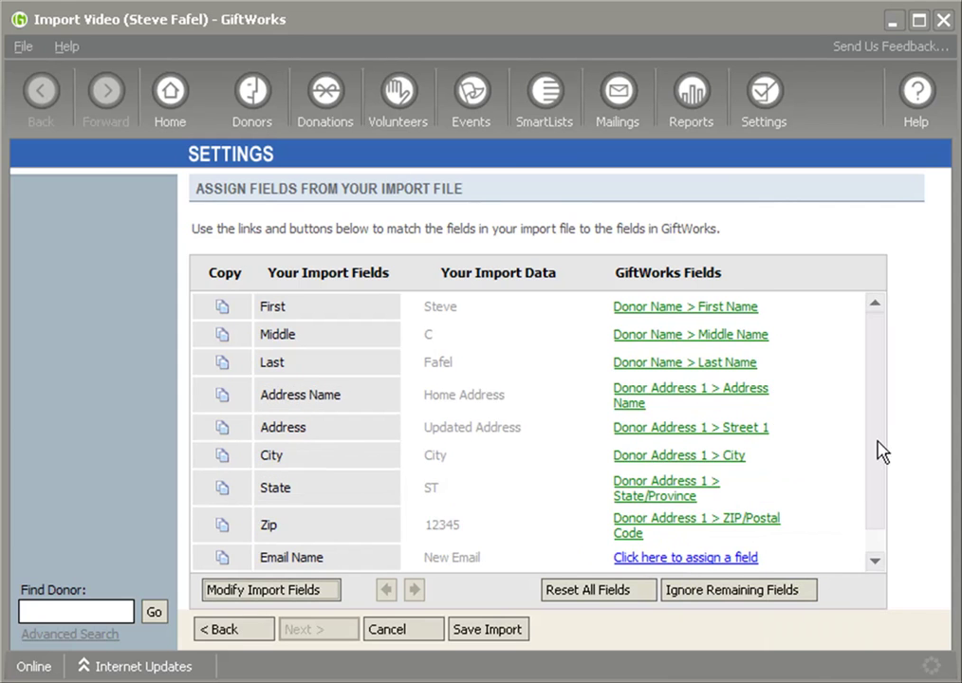
# Assign the Email Name and Email Address import fields to the Donor Phone/Email fields Email Address 1 Name and Email Address 1.
pyautogui.scroll(-1, 883, 512)
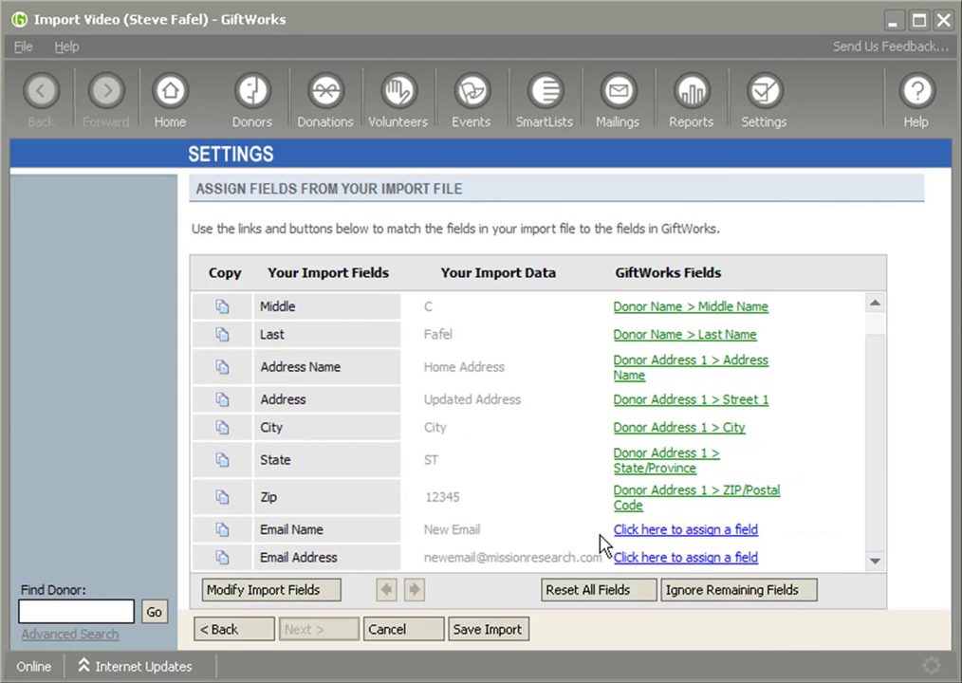
pyautogui.click(670, 528)
pyautogui.moveTo(840, 674)
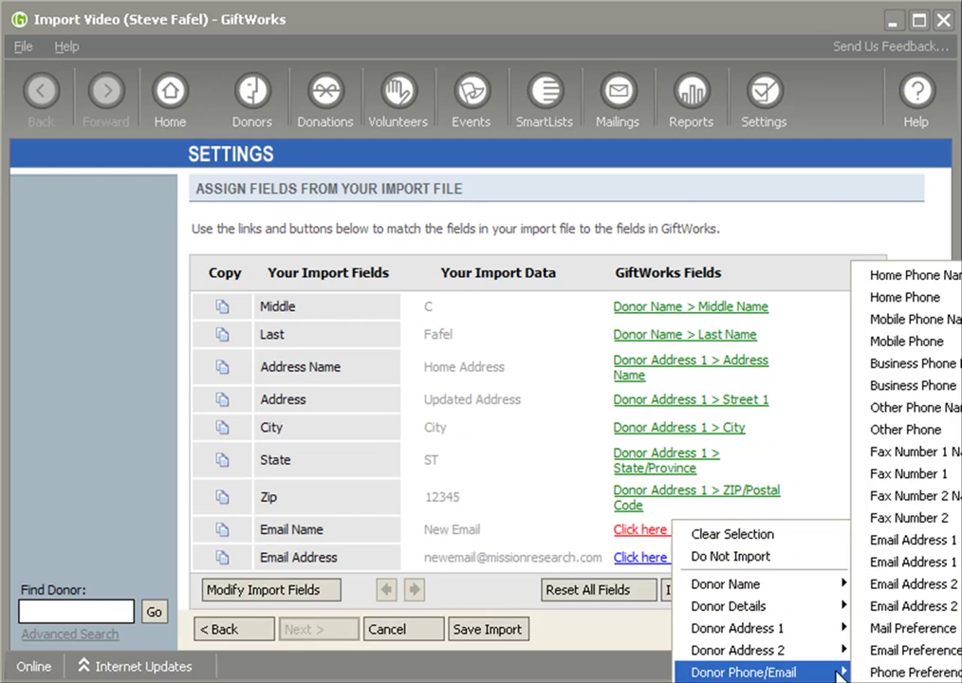
pyautogui.click(916, 563)
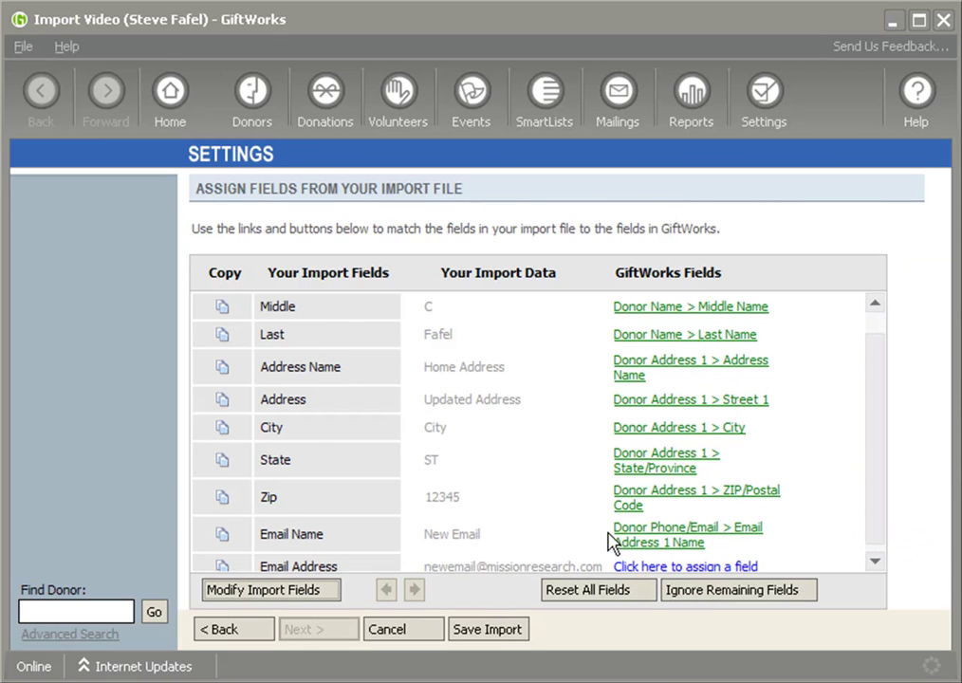
pyautogui.moveTo(427, 537); pyautogui.dragTo(481, 535)
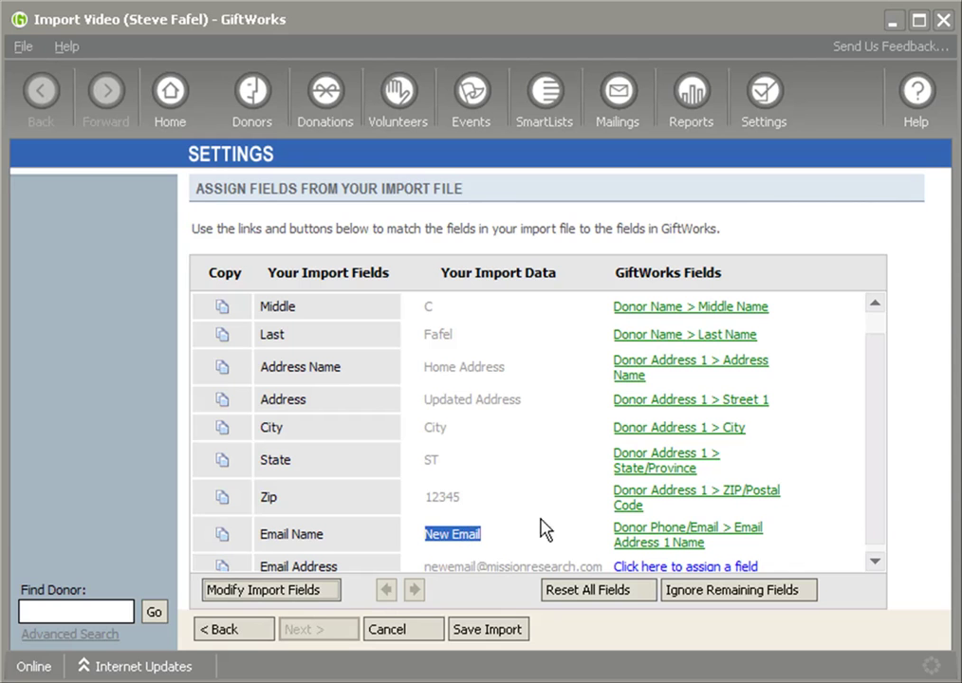
pyautogui.scroll(-1, 872, 477)
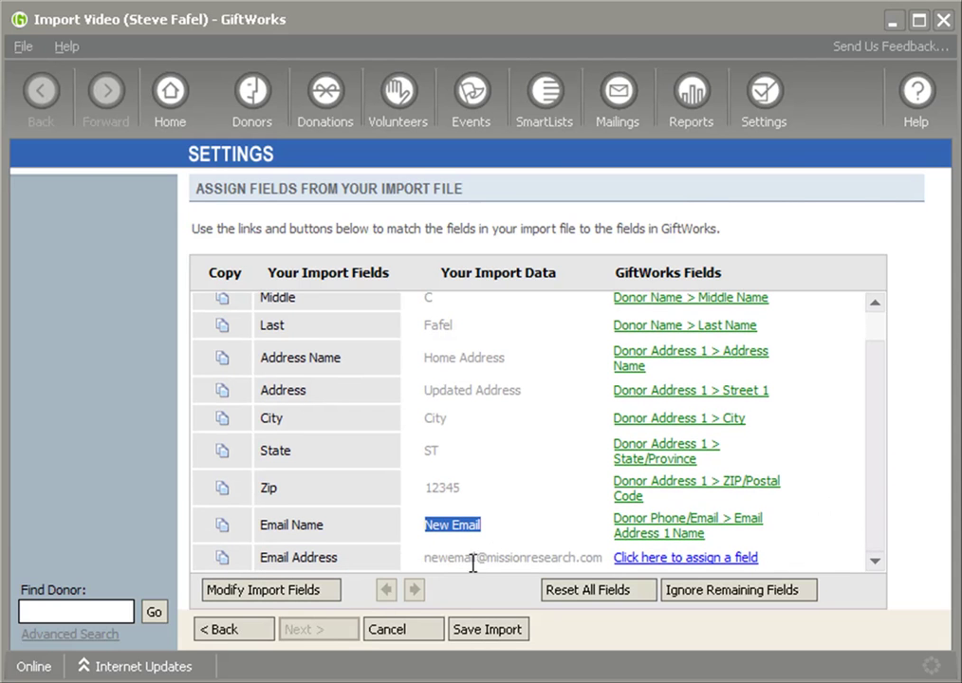
pyautogui.click(682, 560)
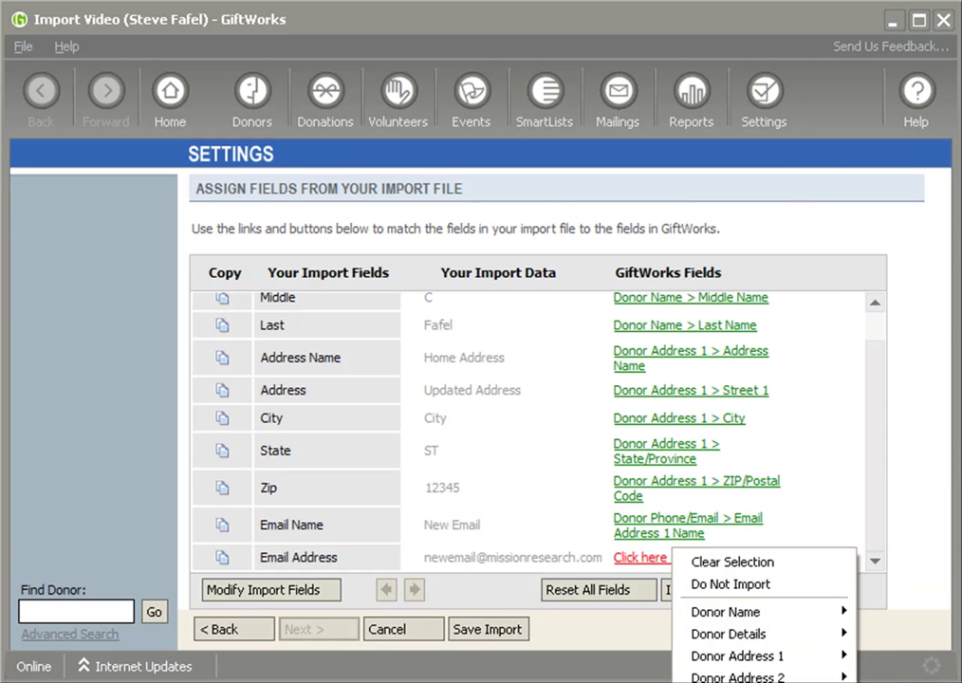
pyautogui.click(952, 632)
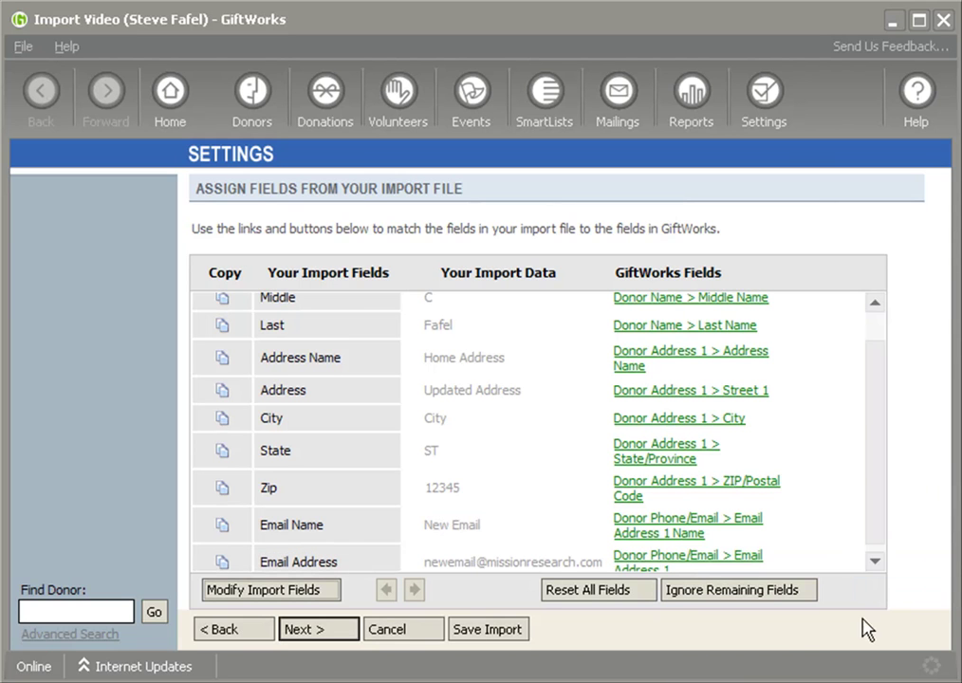
# Review the completed field assignments, checking the import data for Address Name and Email Name.
pyautogui.scroll(-1, 874, 492)
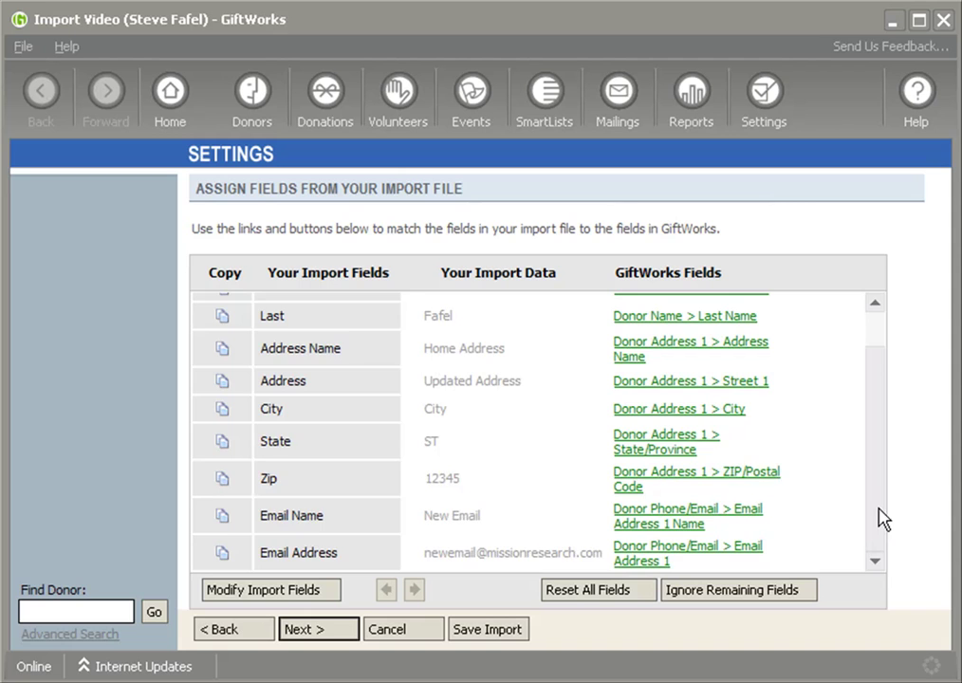
pyautogui.scroll(3, 882, 479)
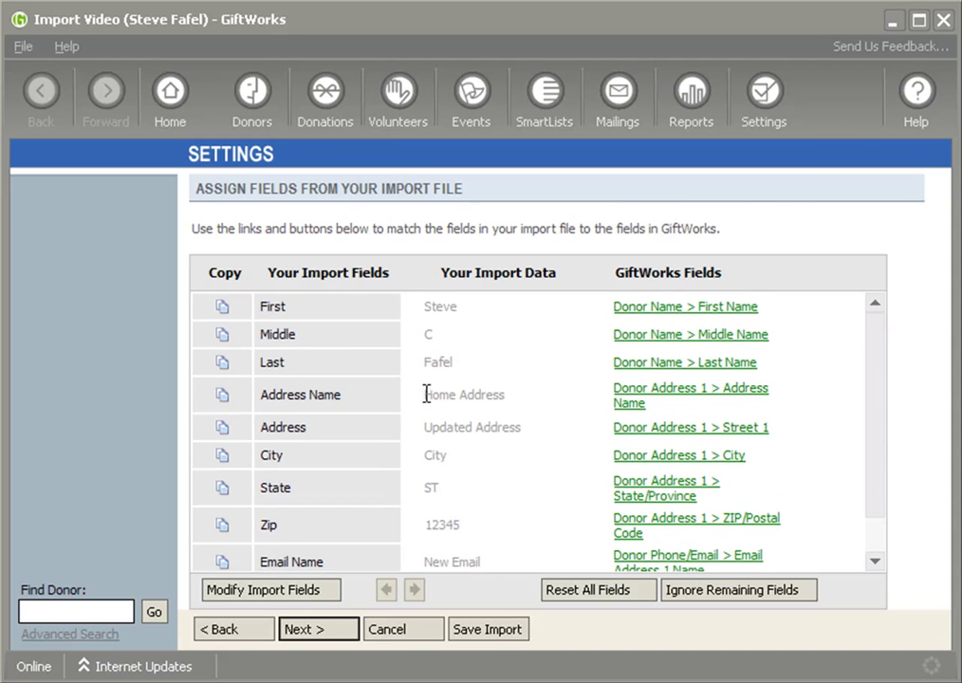
pyautogui.click(269, 395)
pyautogui.moveTo(437, 398); pyautogui.dragTo(500, 400)
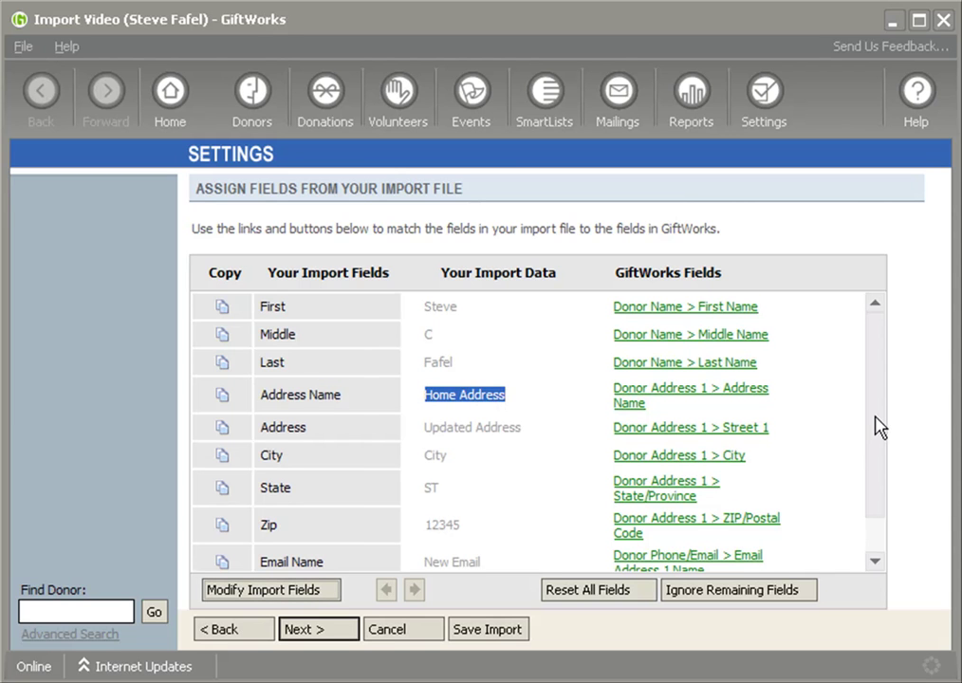
pyautogui.scroll(-2, 881, 436)
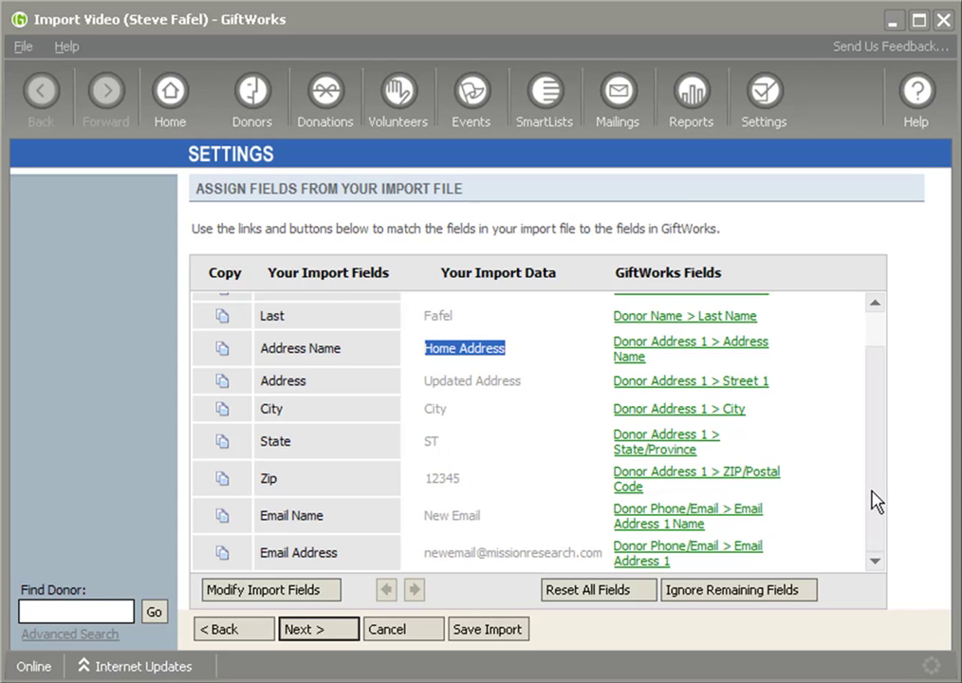
pyautogui.click(429, 519)
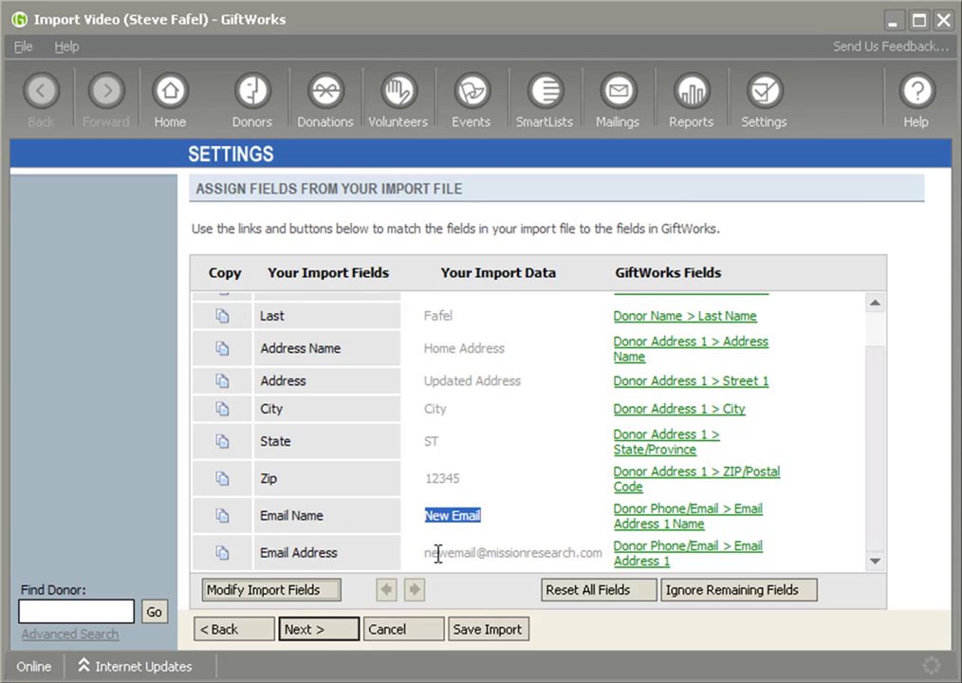
# Accept the field assignments, run the test import and proceed to the final import stage.
pyautogui.click(324, 635)
pyautogui.click(323, 630)
pyautogui.click(231, 277)
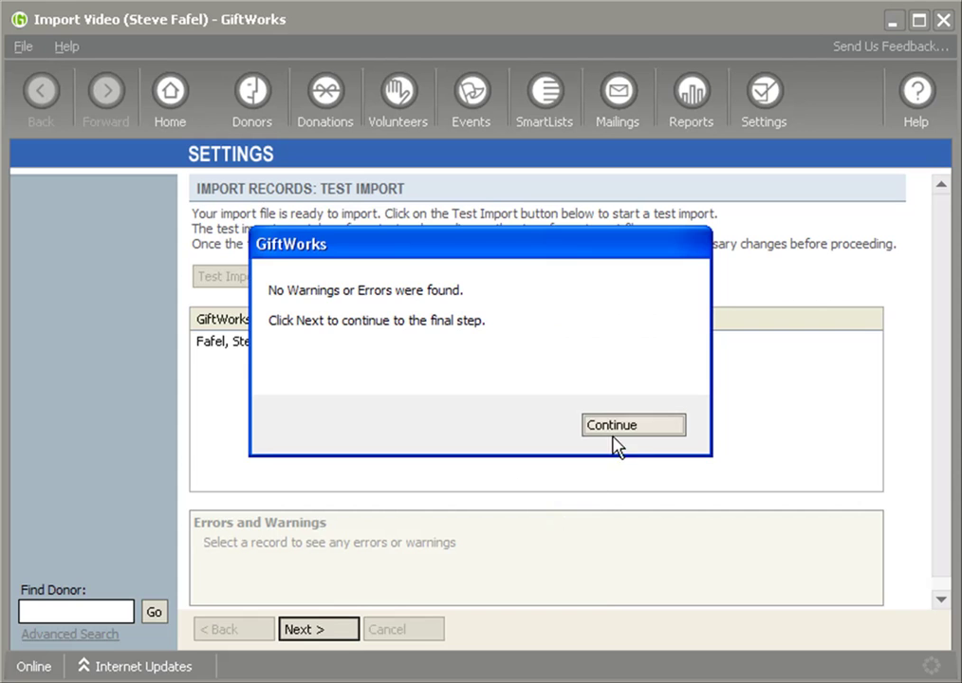
pyautogui.click(621, 429)
pyautogui.click(330, 632)
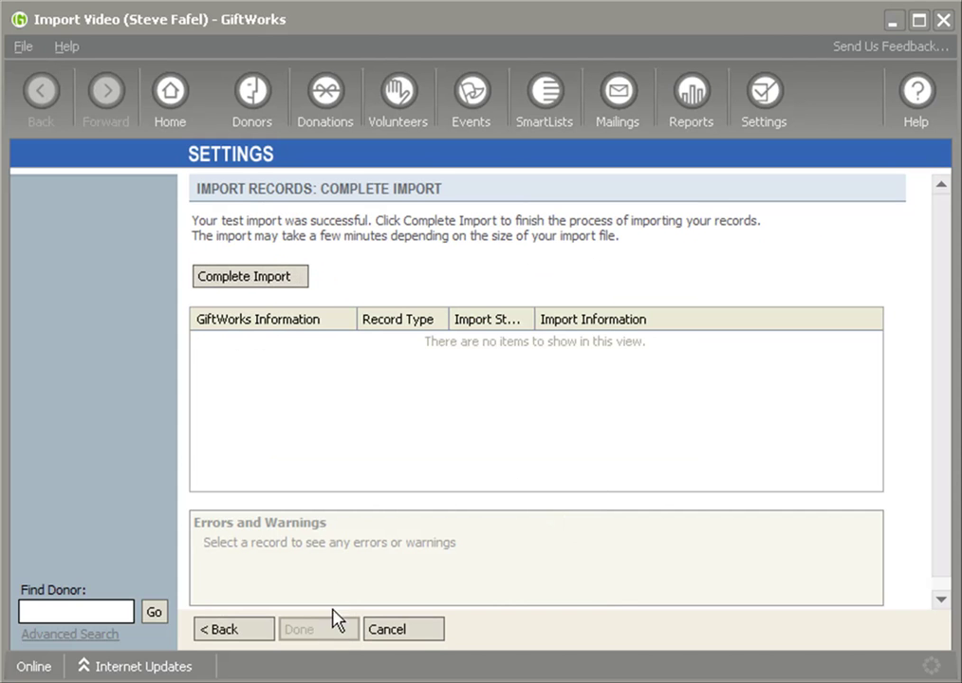
# Complete the import of the donor record and finish the import process.
pyautogui.click(251, 288)
pyautogui.click(347, 482)
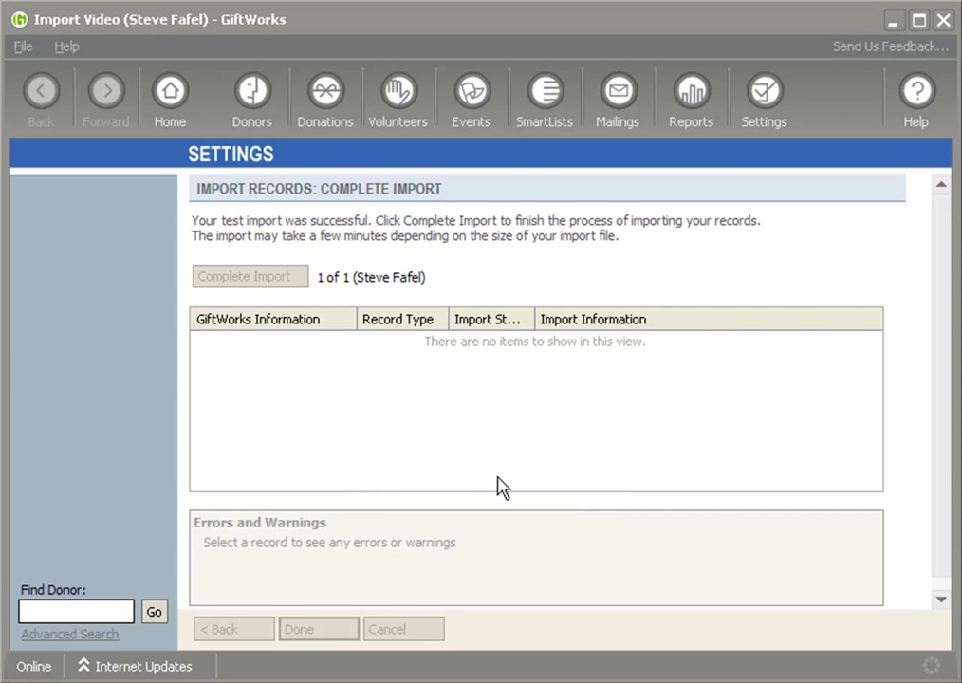
pyautogui.click(621, 425)
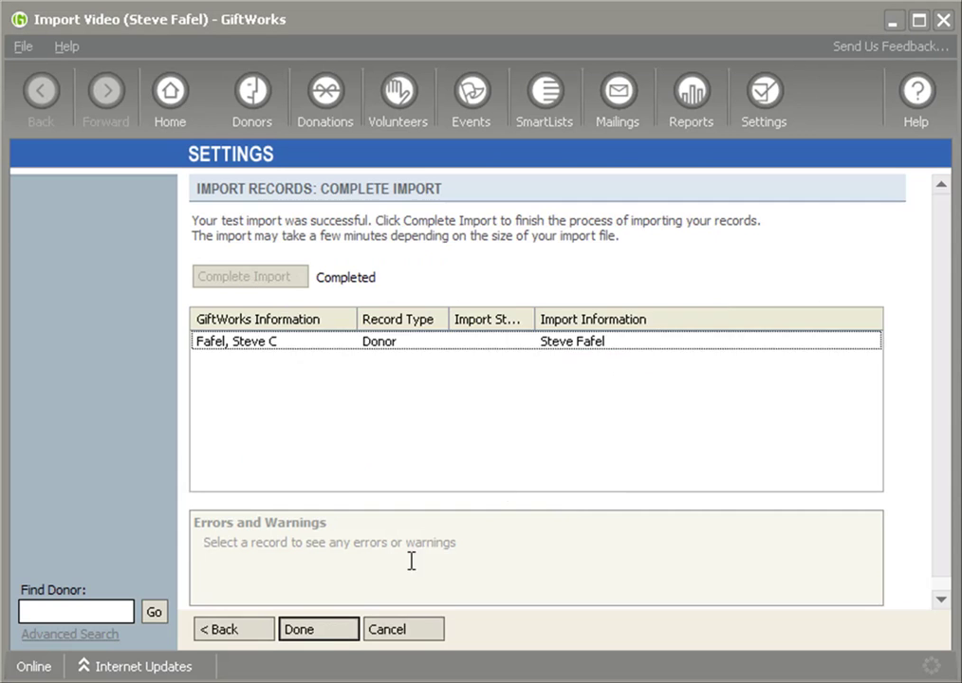
pyautogui.click(322, 629)
# Open the imported donor's record from the donors dashboard and examine the primary mailing address in the contact info.
pyautogui.click(251, 105)
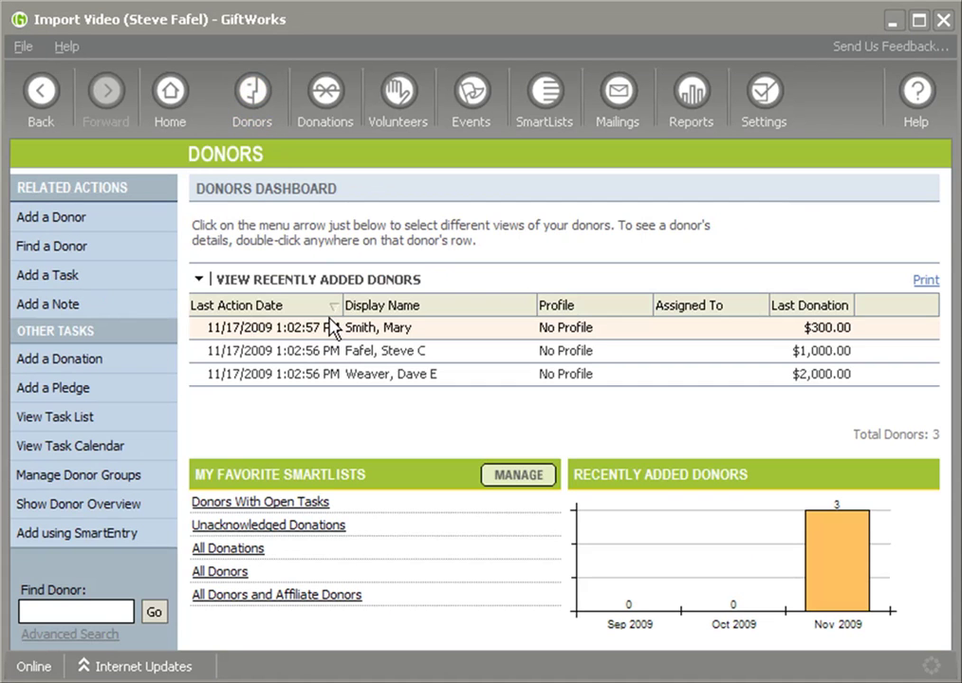
pyautogui.doubleClick(406, 363)
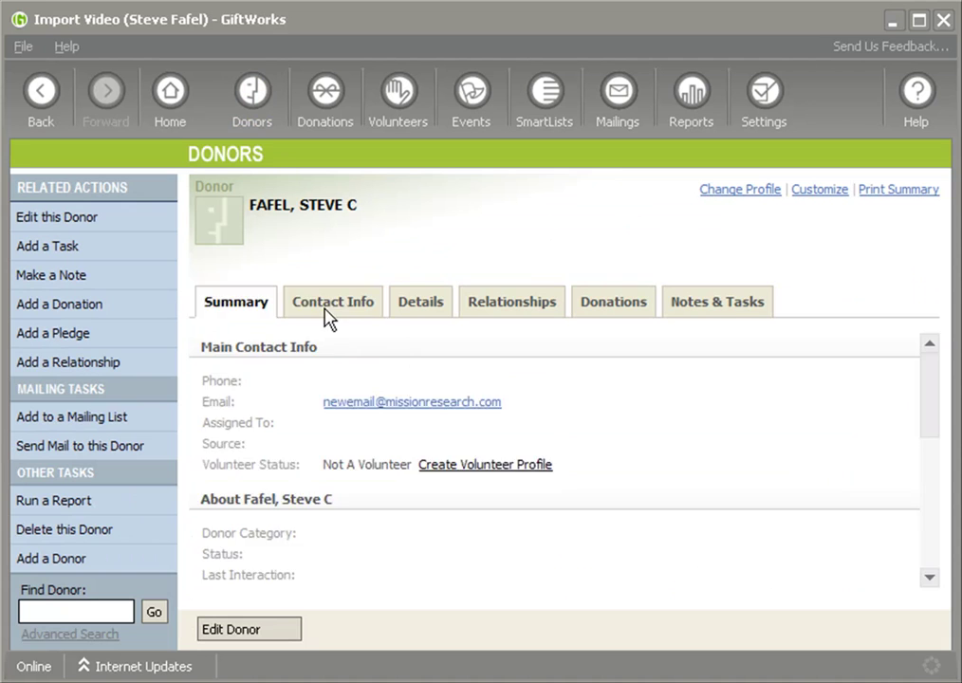
pyautogui.click(327, 309)
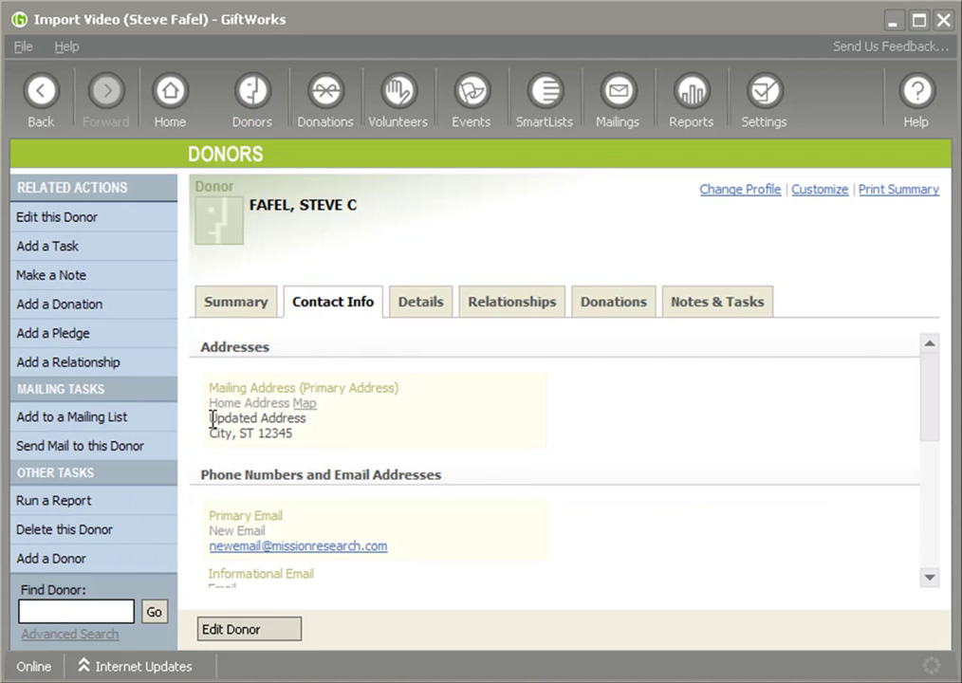
pyautogui.moveTo(211, 421); pyautogui.dragTo(304, 432)
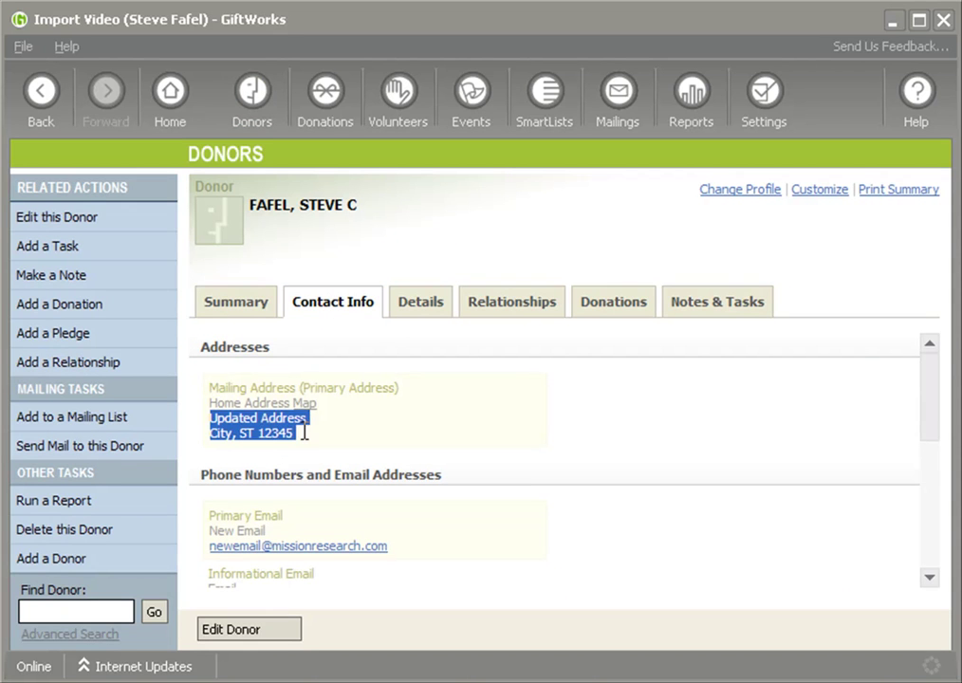
pyautogui.click(210, 424)
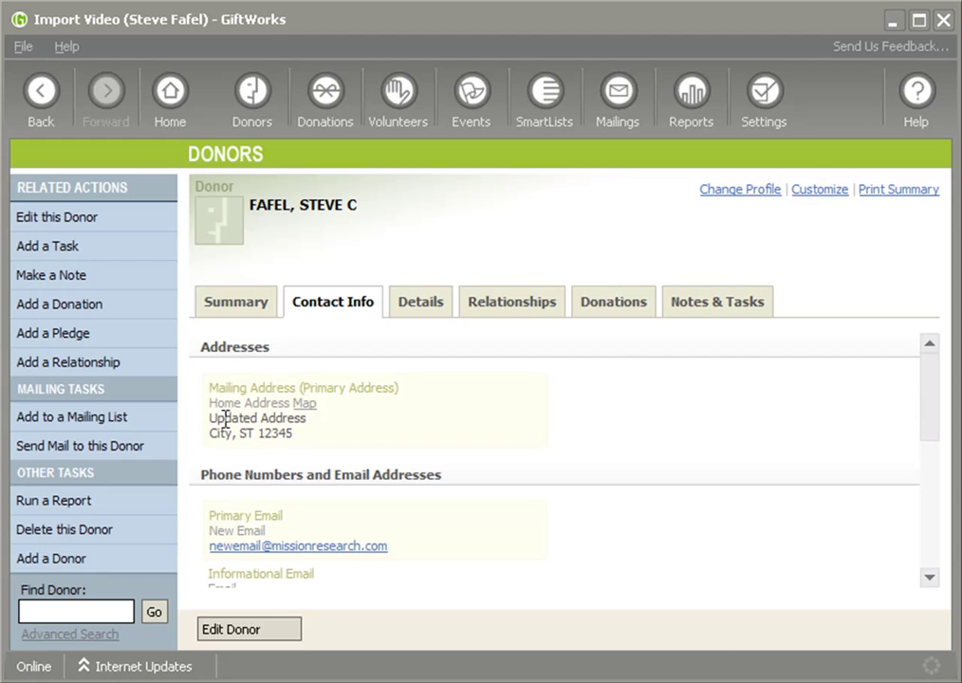
pyautogui.moveTo(210, 418); pyautogui.dragTo(297, 431)
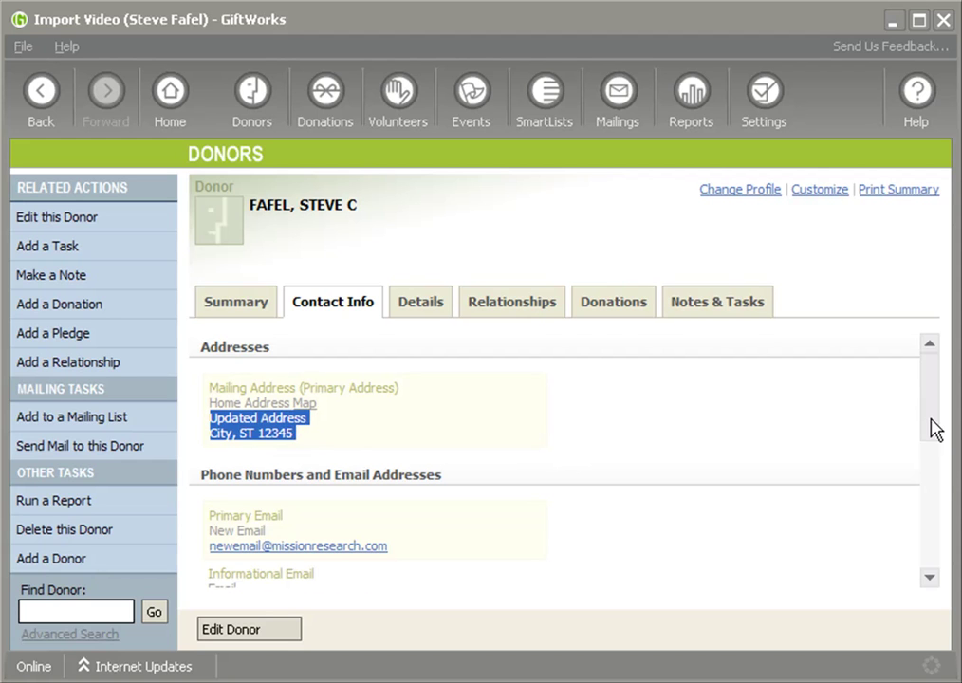
# Examine the names of the primary and informational email entries in the donor's contact info.
pyautogui.moveTo(934, 429); pyautogui.dragTo(930, 462)
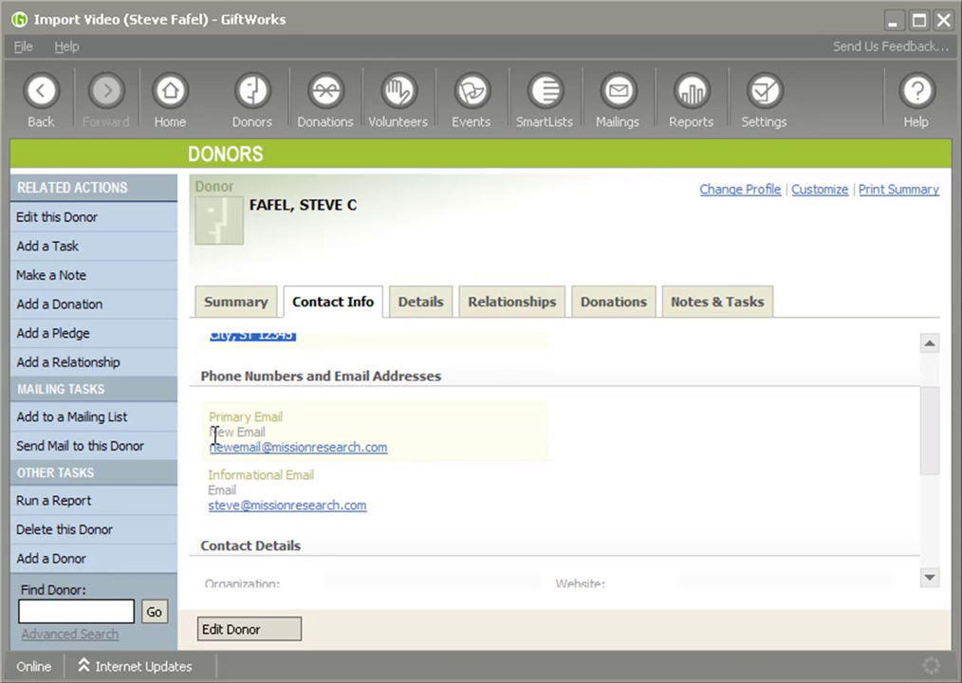
pyautogui.moveTo(211, 432); pyautogui.dragTo(267, 432)
pyautogui.doubleClick(218, 489)
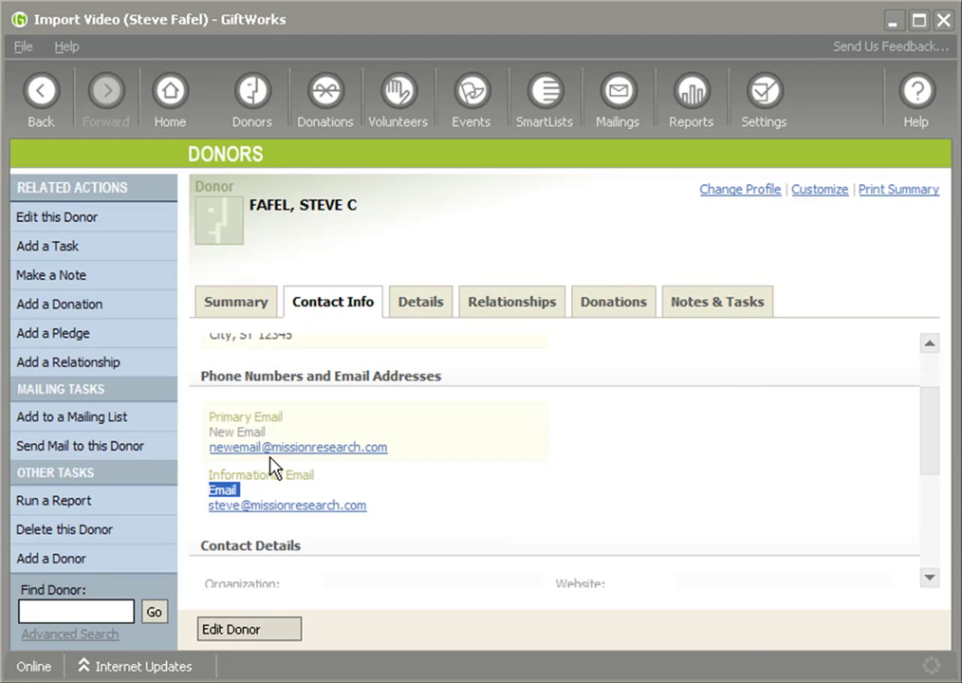
pyautogui.moveTo(937, 451); pyautogui.dragTo(935, 420)
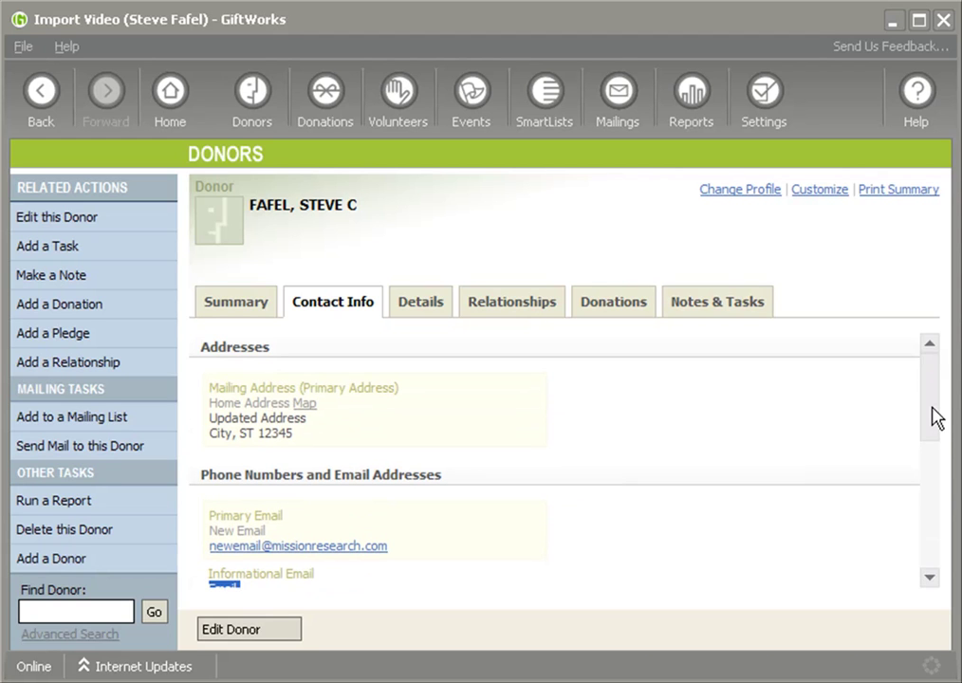